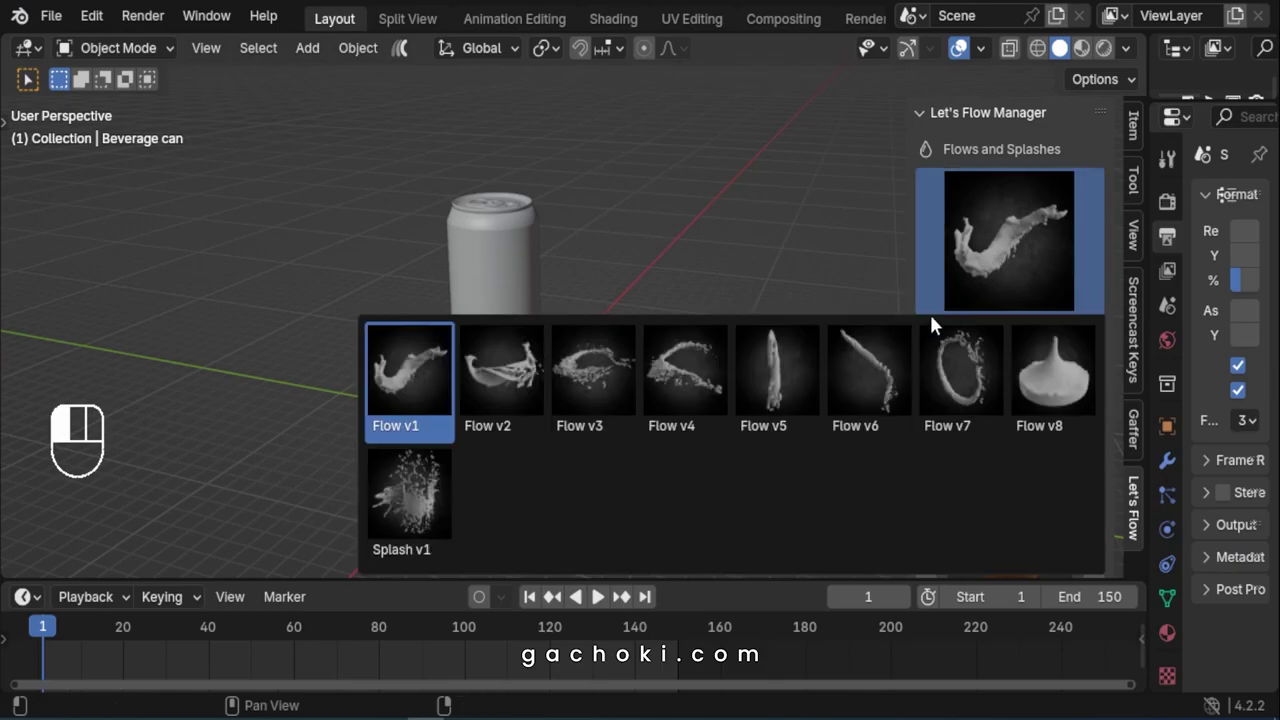
Add the Let's Flow Splash v1 fluid beside the can and scrub to frame 18
{"action": "left_click", "coordinate": [414, 516]}
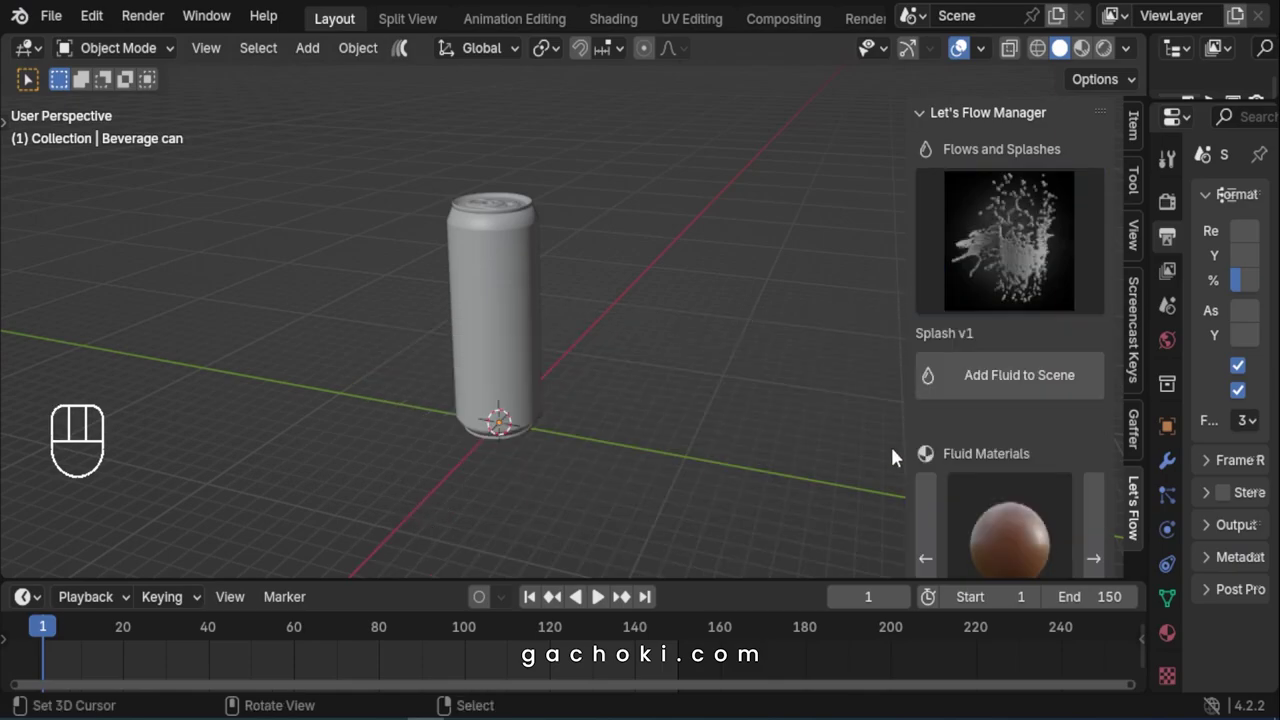
{"action": "left_click", "coordinate": [996, 382]}
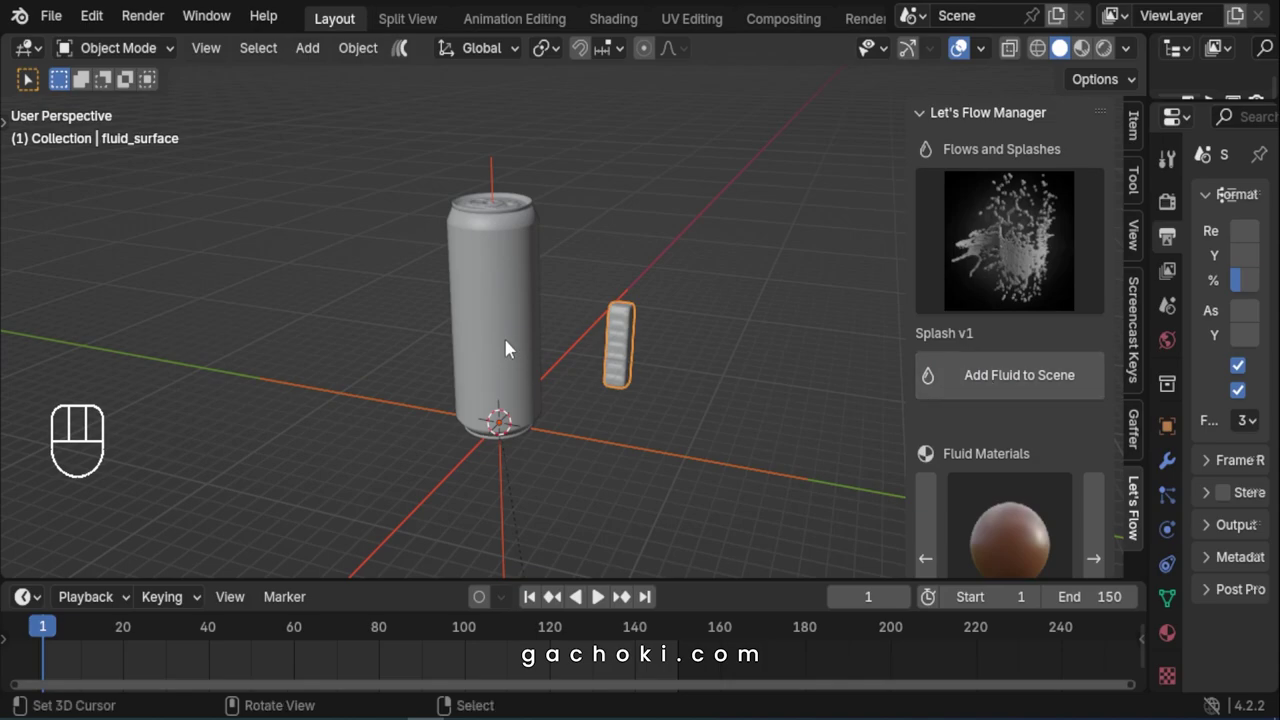
{"action": "left_click_drag", "start_coordinate": [47, 628], "coordinate": [117, 638]}
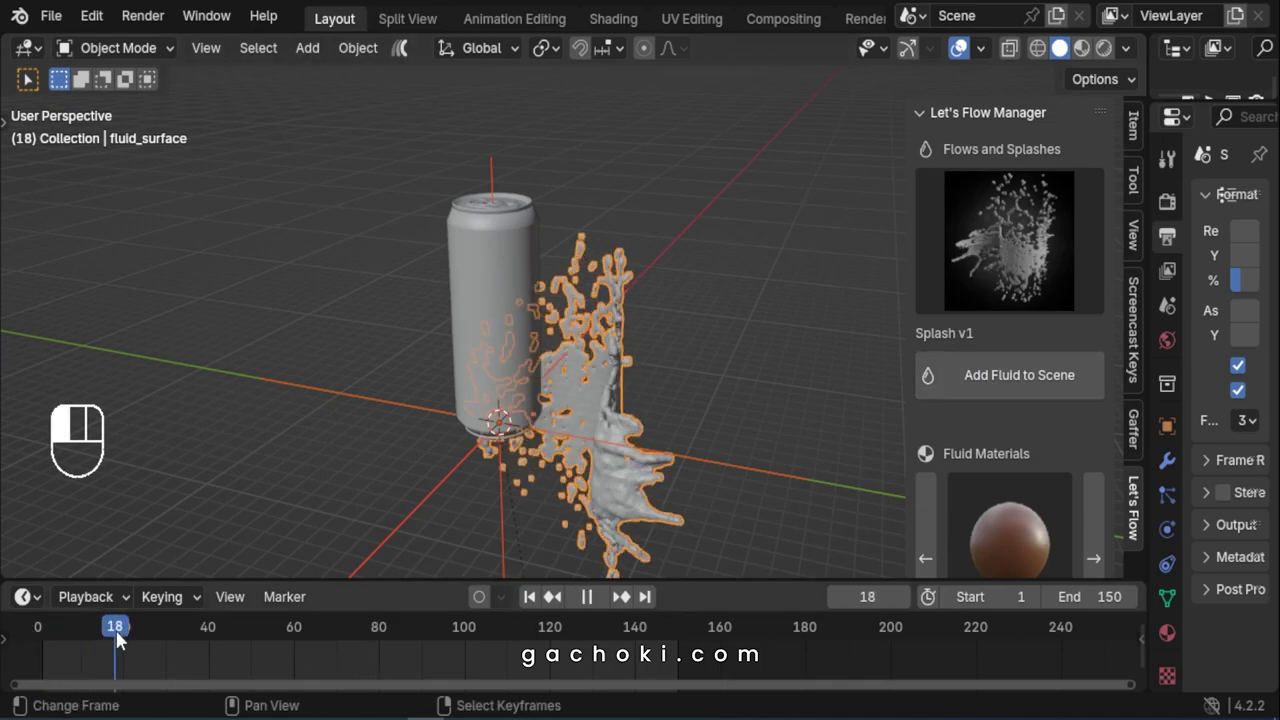
Select the Cube fluid domain and move it over the can in top view
{"action": "left_click", "coordinate": [438, 485]}
{"action": "key", "text": "g"}
{"action": "left_click", "coordinate": [616, 393]}
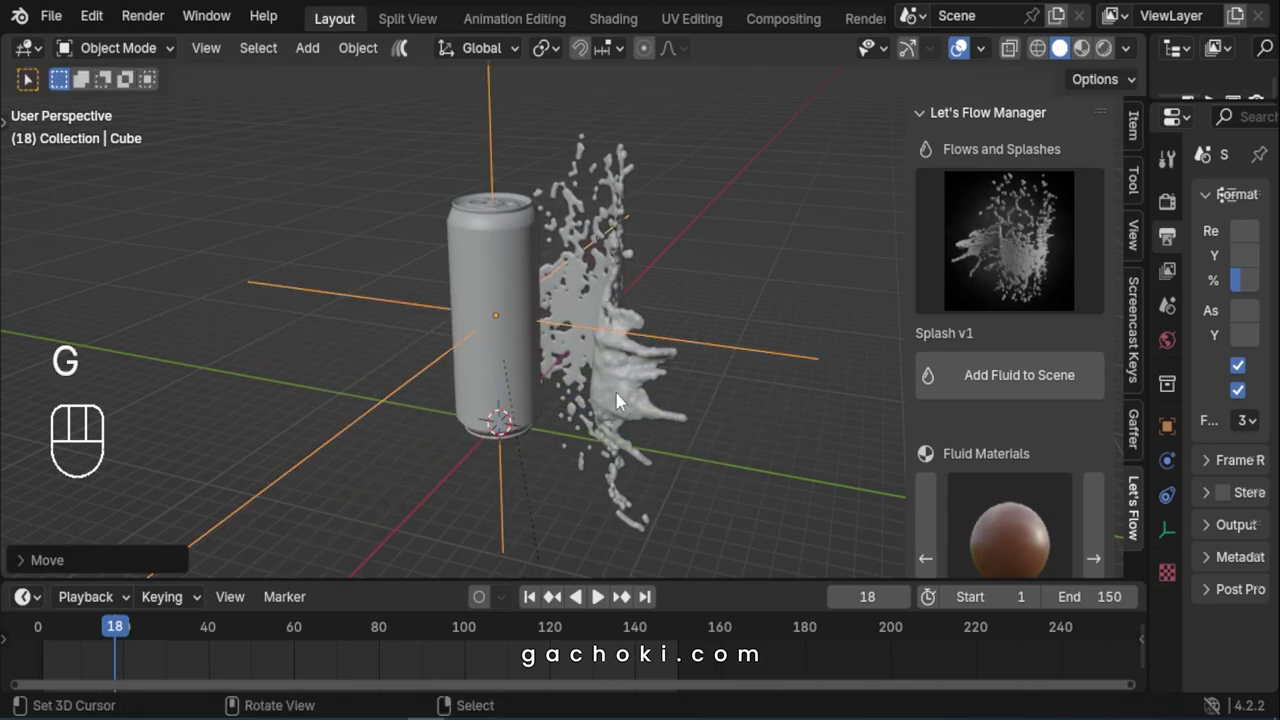
{"action": "key", "text": "KP_7"}
{"action": "scroll", "coordinate": [660, 360], "scroll_direction": "up", "scroll_amount": 3}
{"action": "key", "text": "g"}
{"action": "left_click", "coordinate": [527, 340]}
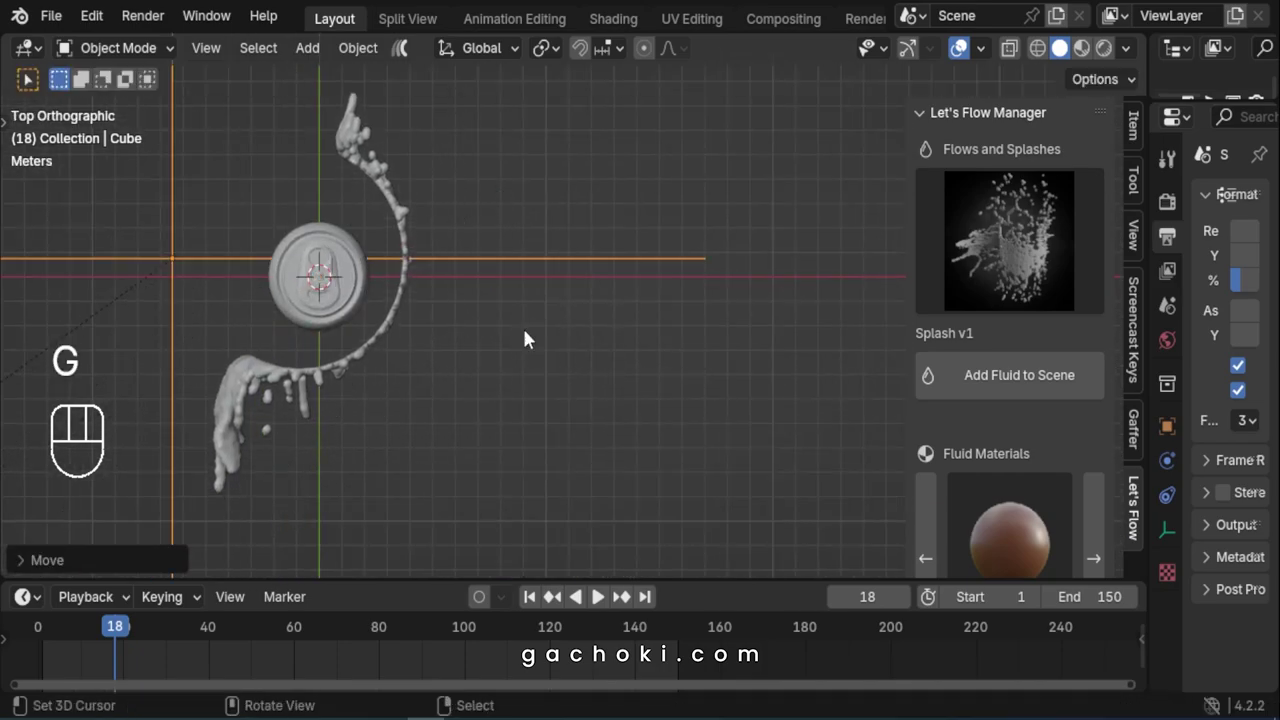
{"action": "scroll", "coordinate": [665, 260], "scroll_direction": "up", "scroll_amount": 2}
Scale and reposition the Cube domain around the can, then return to perspective view
{"action": "key", "text": "s"}
{"action": "left_click", "coordinate": [243, 357]}
{"action": "key", "text": "g"}
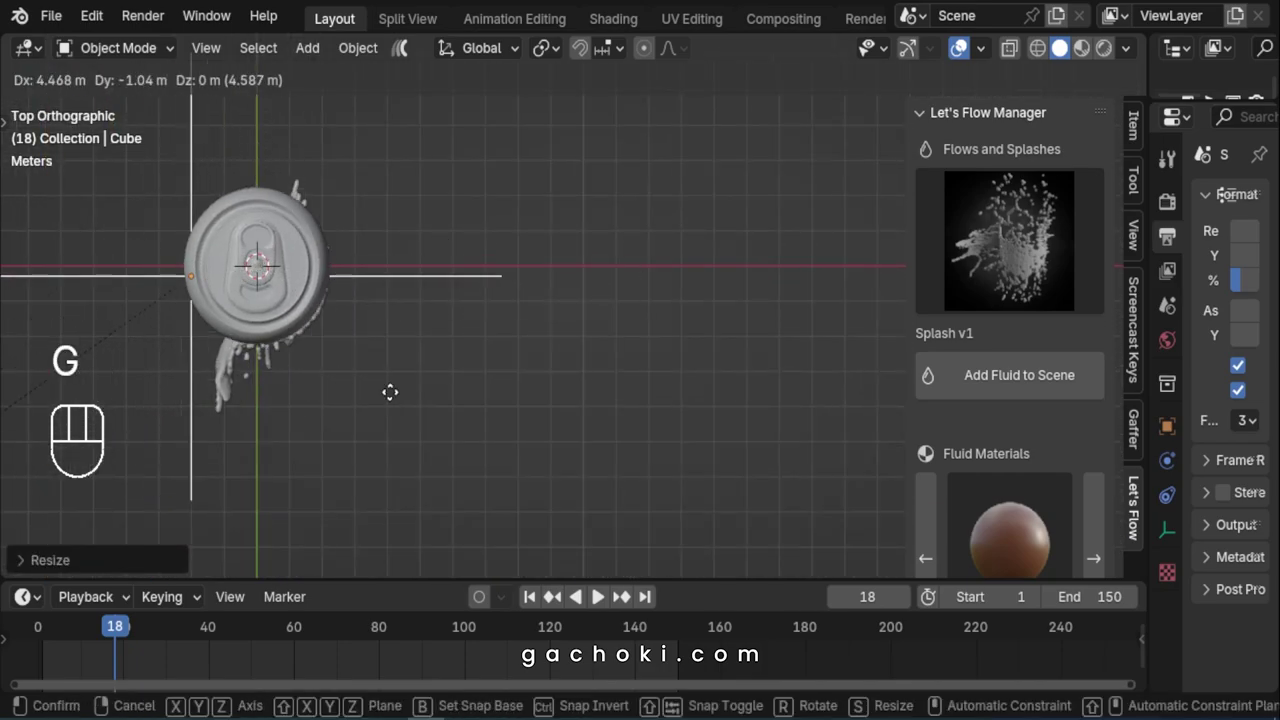
{"action": "left_click", "coordinate": [390, 392]}
{"action": "key", "text": "s"}
{"action": "left_click", "coordinate": [523, 252]}
{"action": "scroll", "coordinate": [485, 243], "scroll_direction": "up", "scroll_amount": 3}
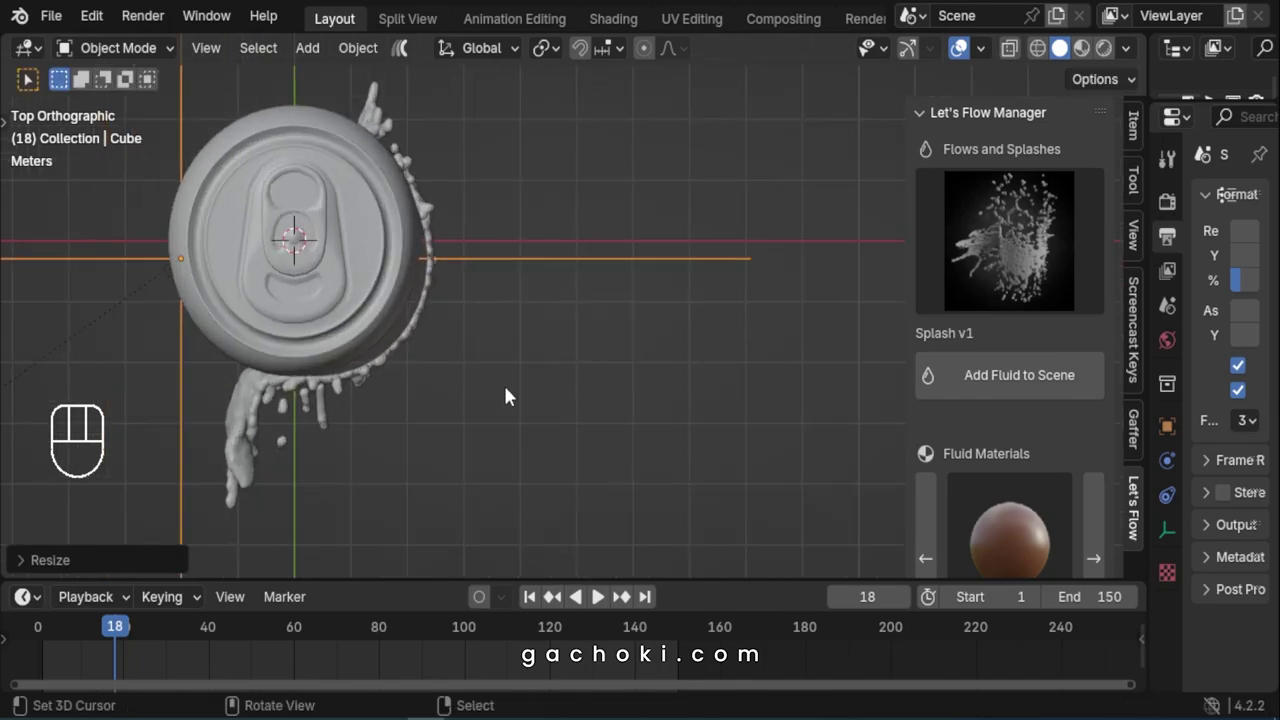
{"action": "key", "text": "g"}
{"action": "left_click", "coordinate": [463, 434]}
{"action": "middle_click_drag", "start_coordinate": [463, 434], "coordinate": [644, 219]}
{"action": "scroll", "coordinate": [615, 245], "scroll_direction": "down", "scroll_amount": 3}
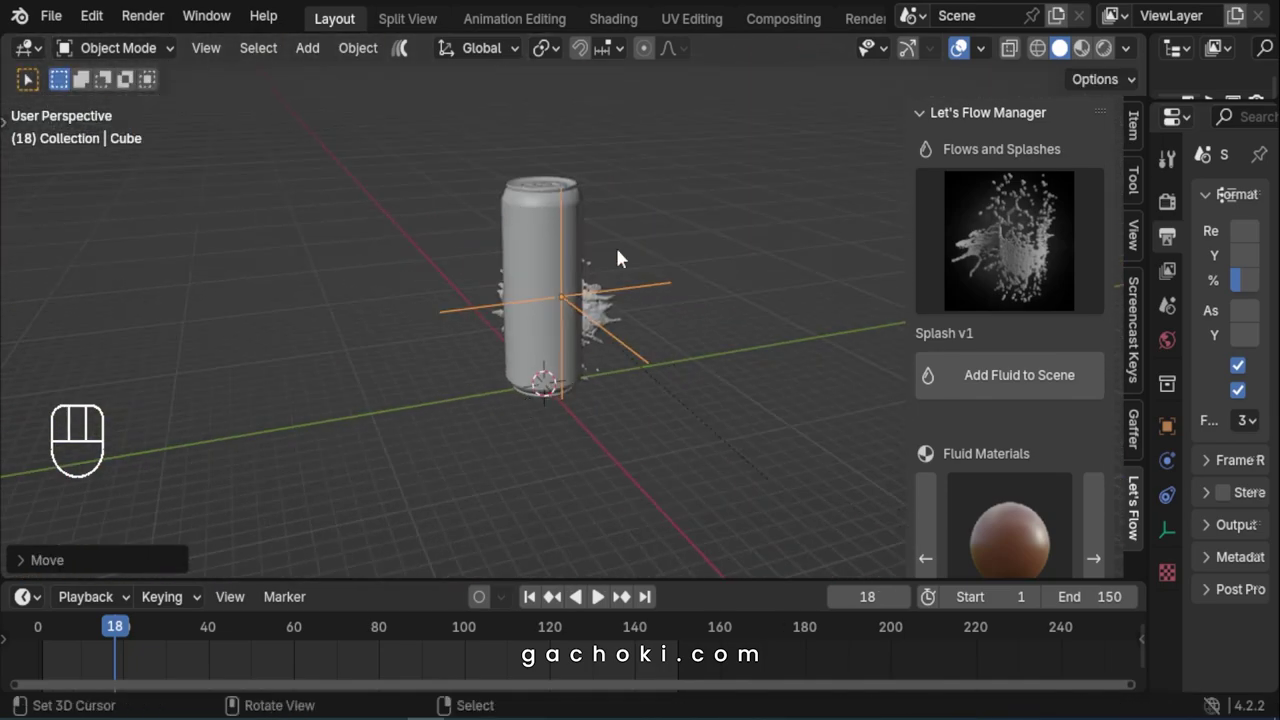
Play the splash from frame 1, then set frame 28 and enlarge the timeline
{"action": "left_click", "coordinate": [531, 598]}
{"action": "left_click", "coordinate": [598, 597]}
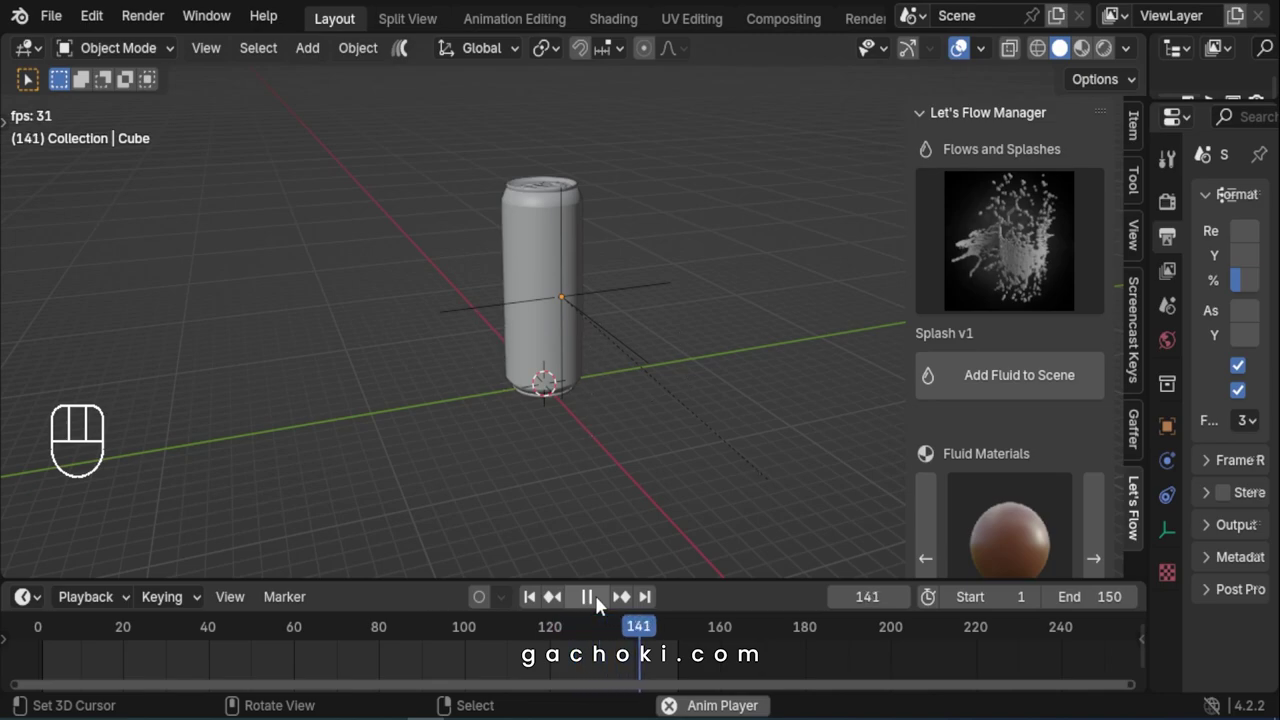
{"action": "left_click", "coordinate": [589, 597]}
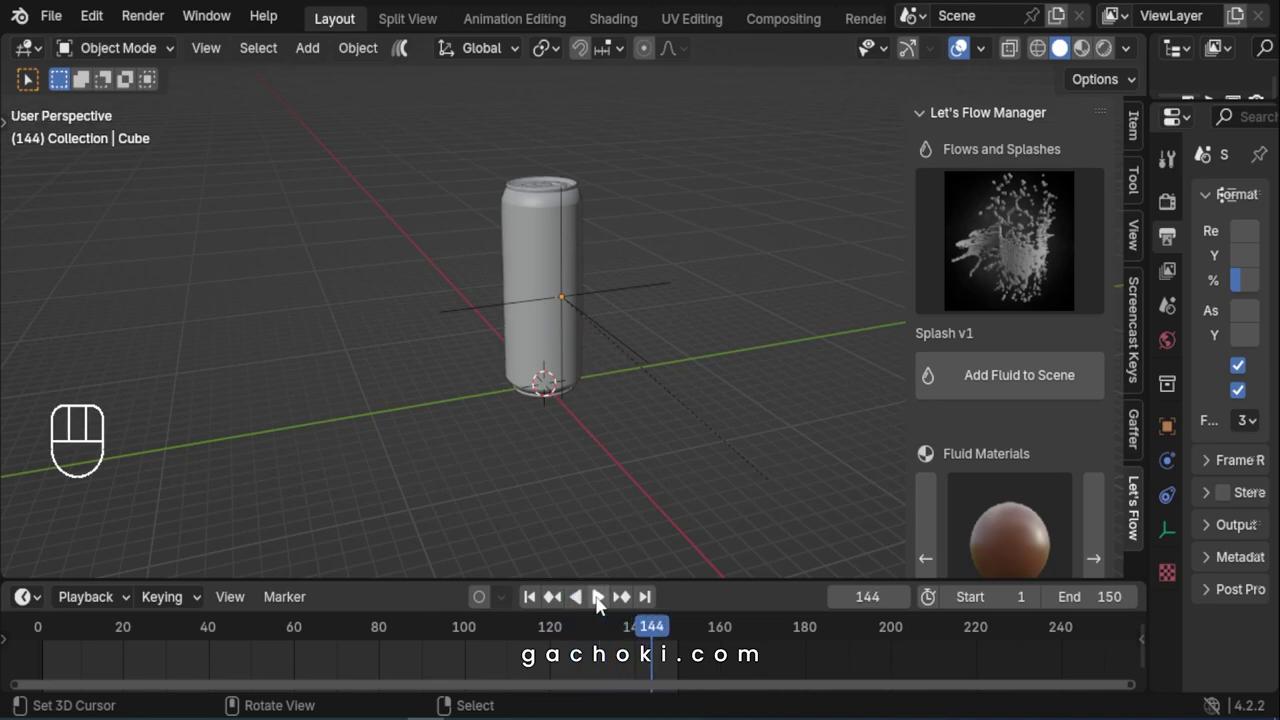
{"action": "left_click", "coordinate": [157, 662]}
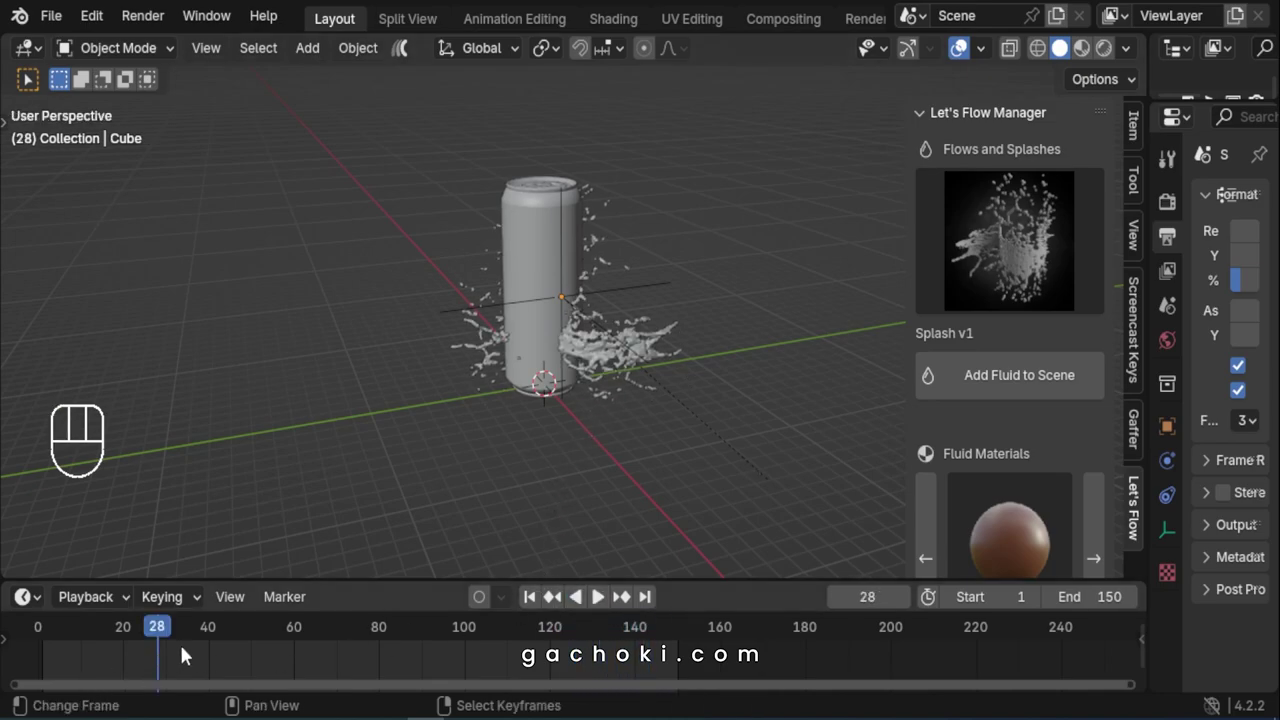
{"action": "left_click_drag", "start_coordinate": [320, 580], "coordinate": [327, 507]}
On frame 1, enable Override Frame in the fluid_surface modifier's Time settings
{"action": "left_click", "coordinate": [622, 316]}
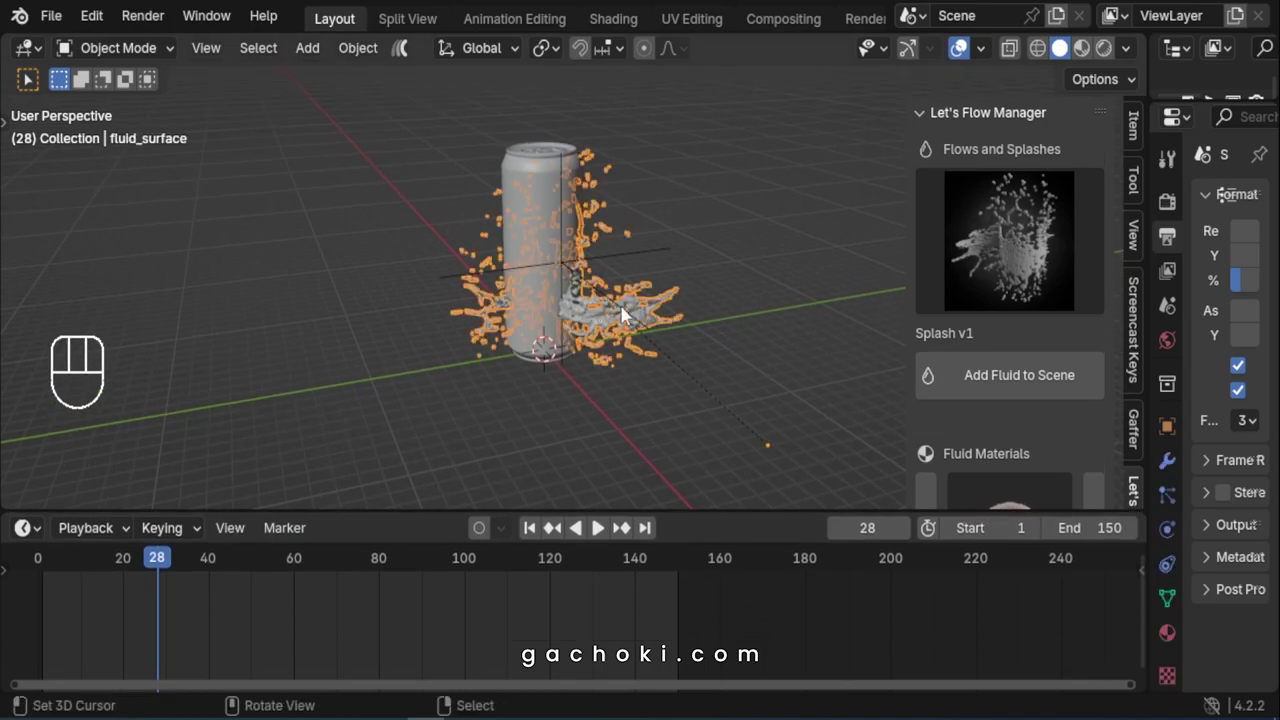
{"action": "left_click", "coordinate": [1166, 462]}
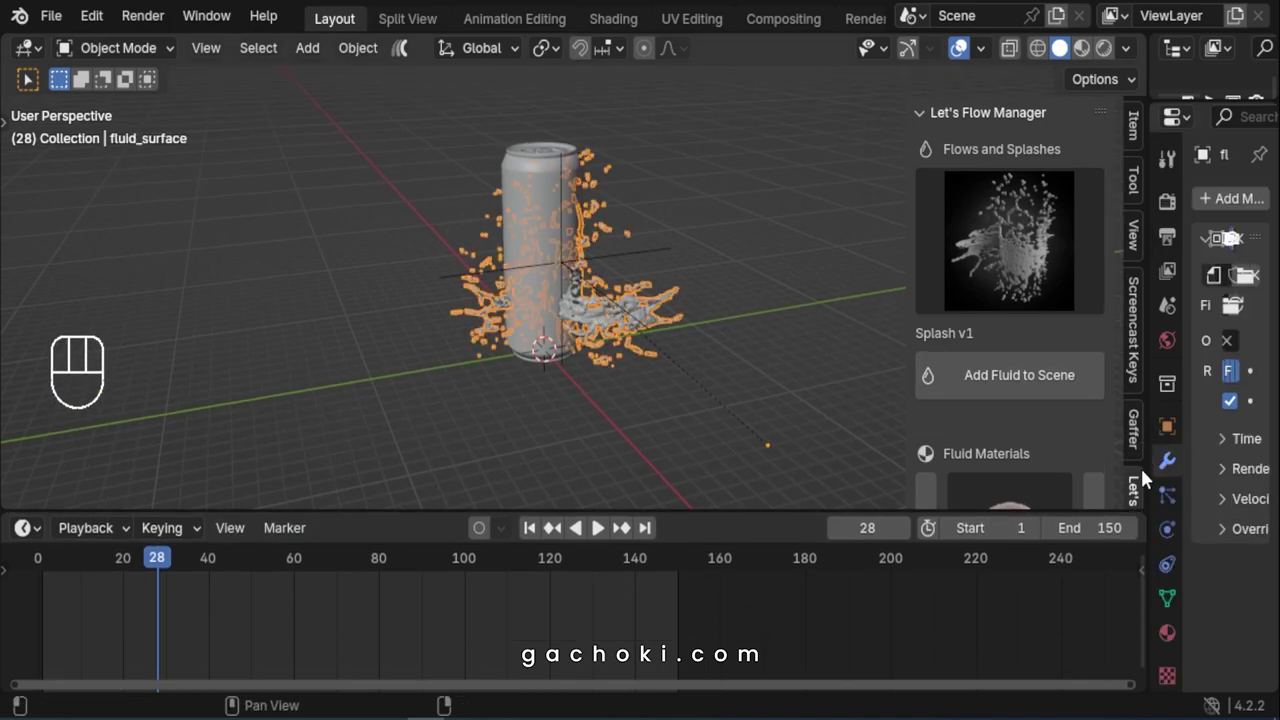
{"action": "left_click_drag", "start_coordinate": [1146, 465], "coordinate": [1030, 465]}
{"action": "left_click", "coordinate": [1124, 438]}
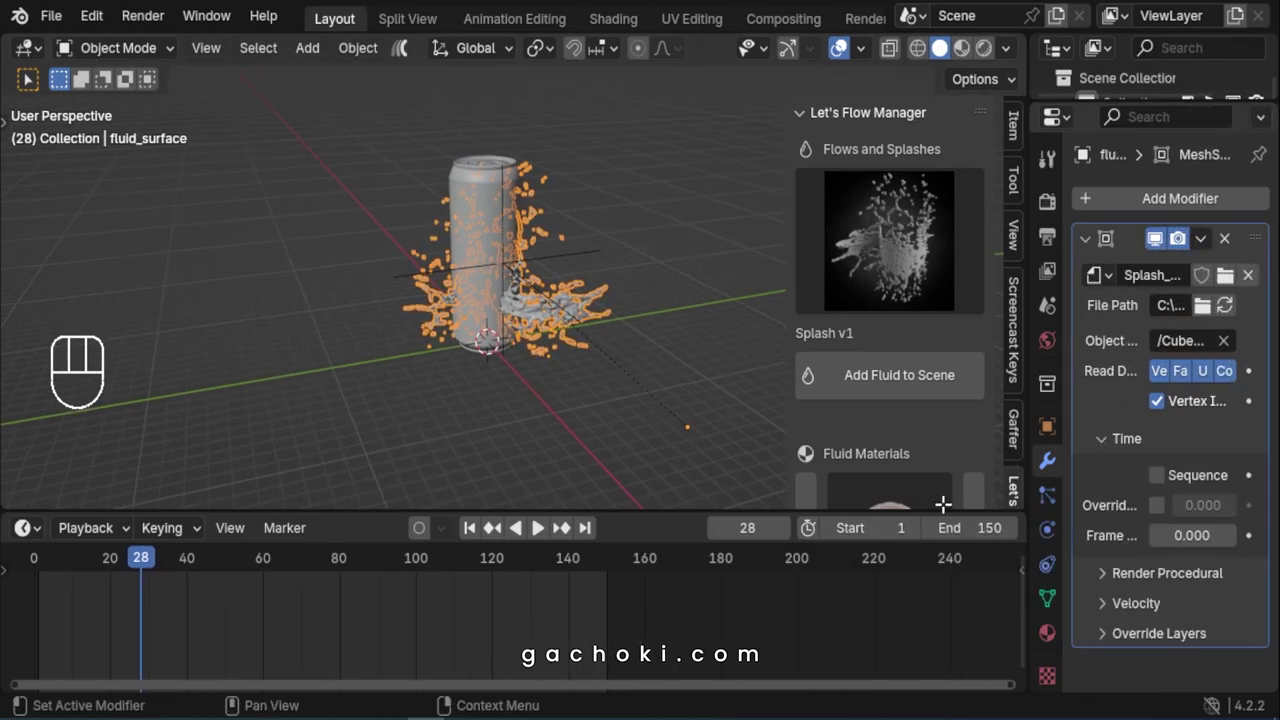
{"action": "left_click", "coordinate": [469, 528]}
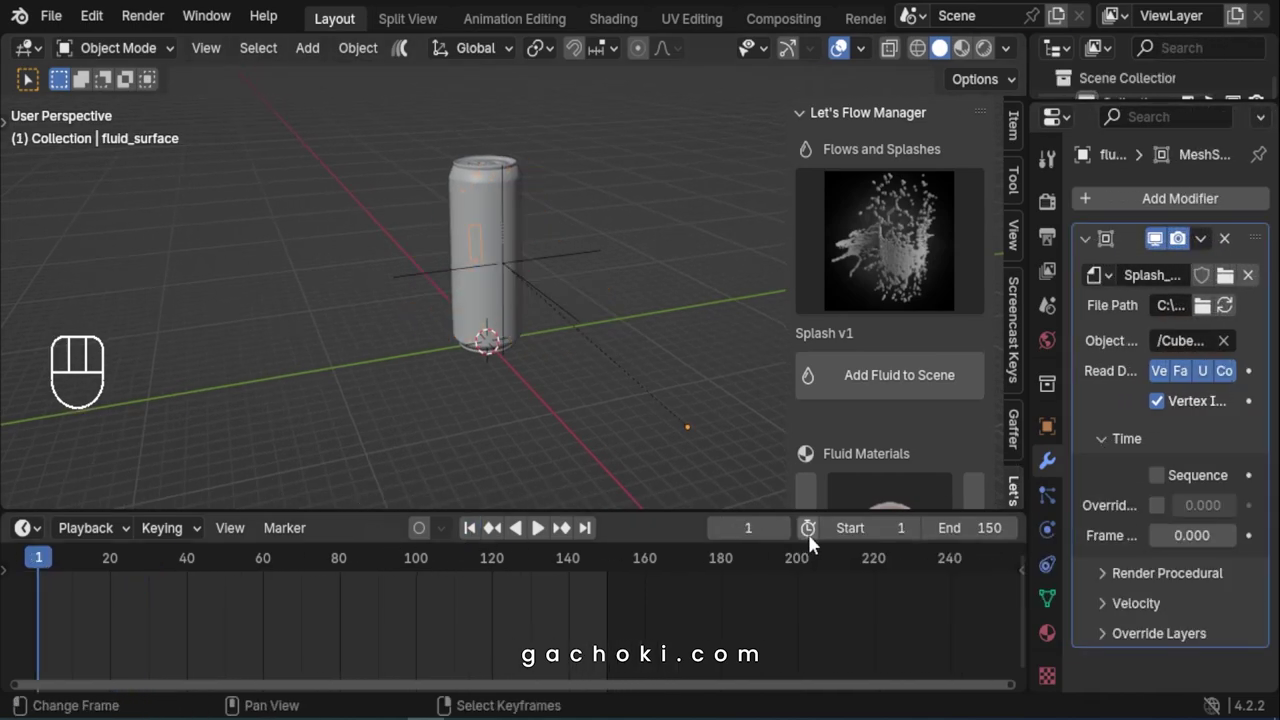
{"action": "left_click", "coordinate": [1156, 506]}
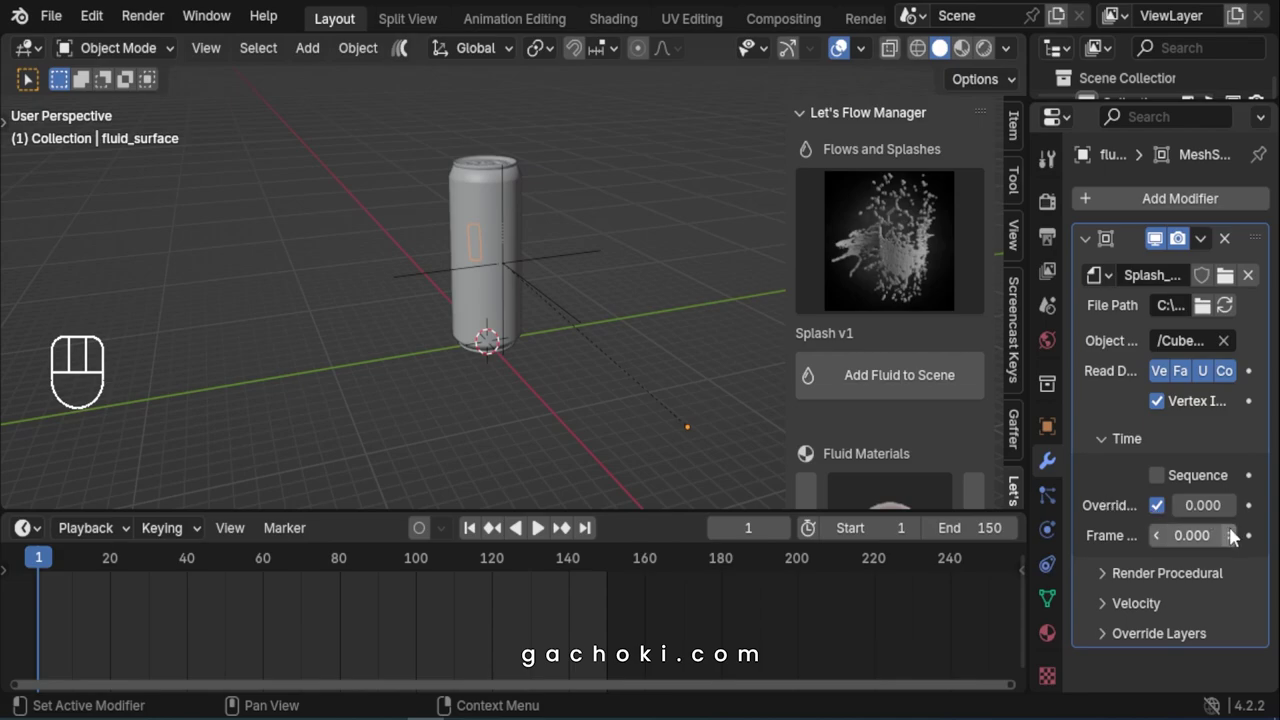
{"action": "right_click", "coordinate": [1205, 506]}
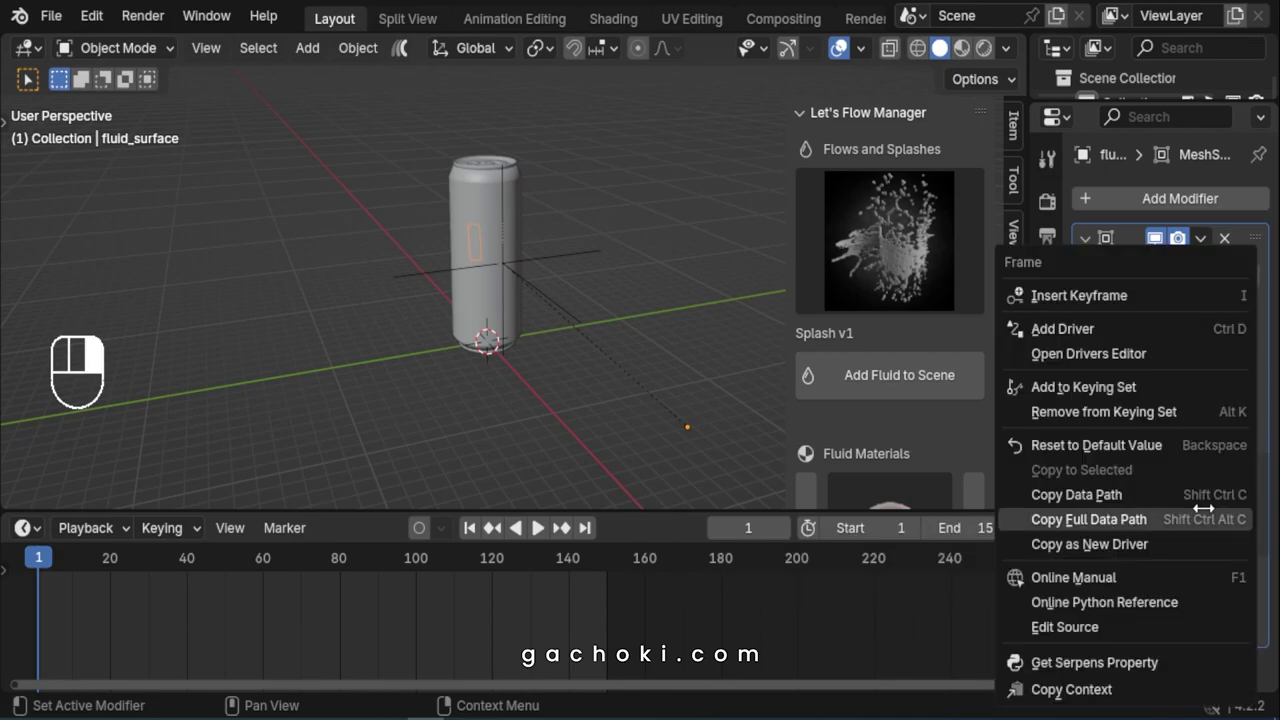
Keyframe Override Frame at 0.000 on frame 1 and at 141.7 on frame 80
{"action": "left_click", "coordinate": [1126, 298]}
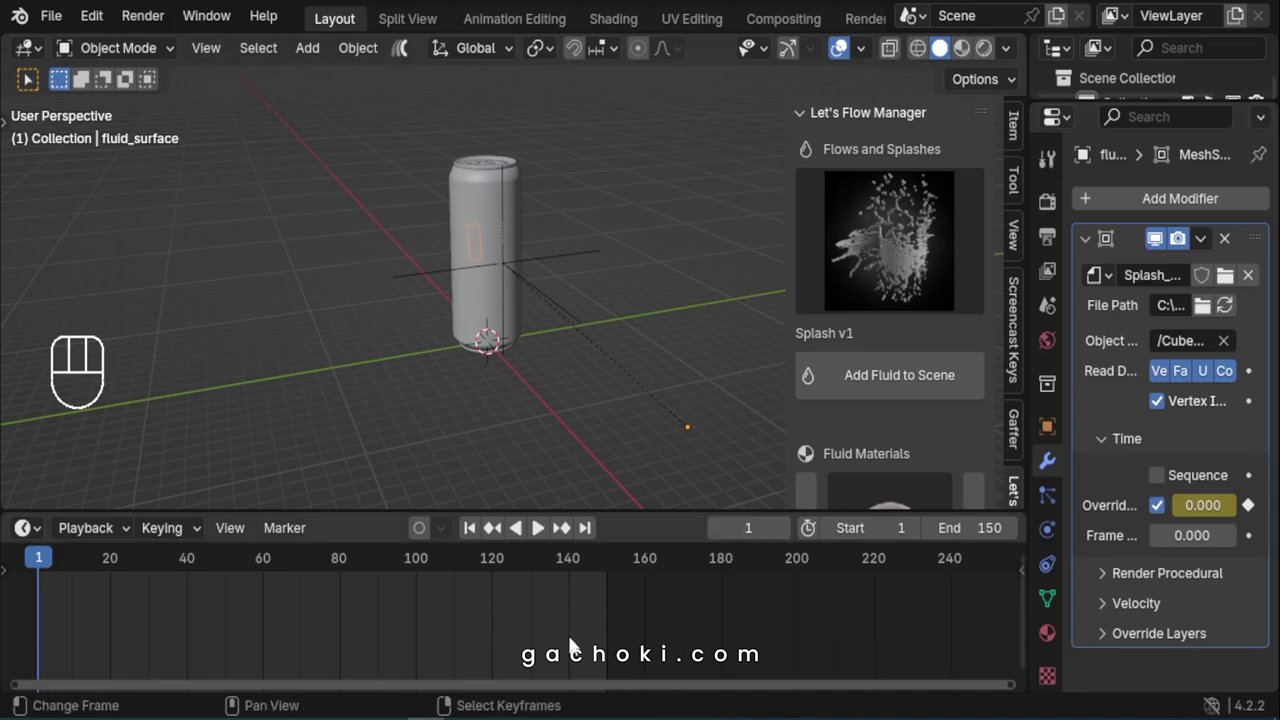
{"action": "left_click_drag", "start_coordinate": [45, 557], "coordinate": [162, 568]}
{"action": "left_click_drag", "start_coordinate": [341, 576], "coordinate": [340, 578]}
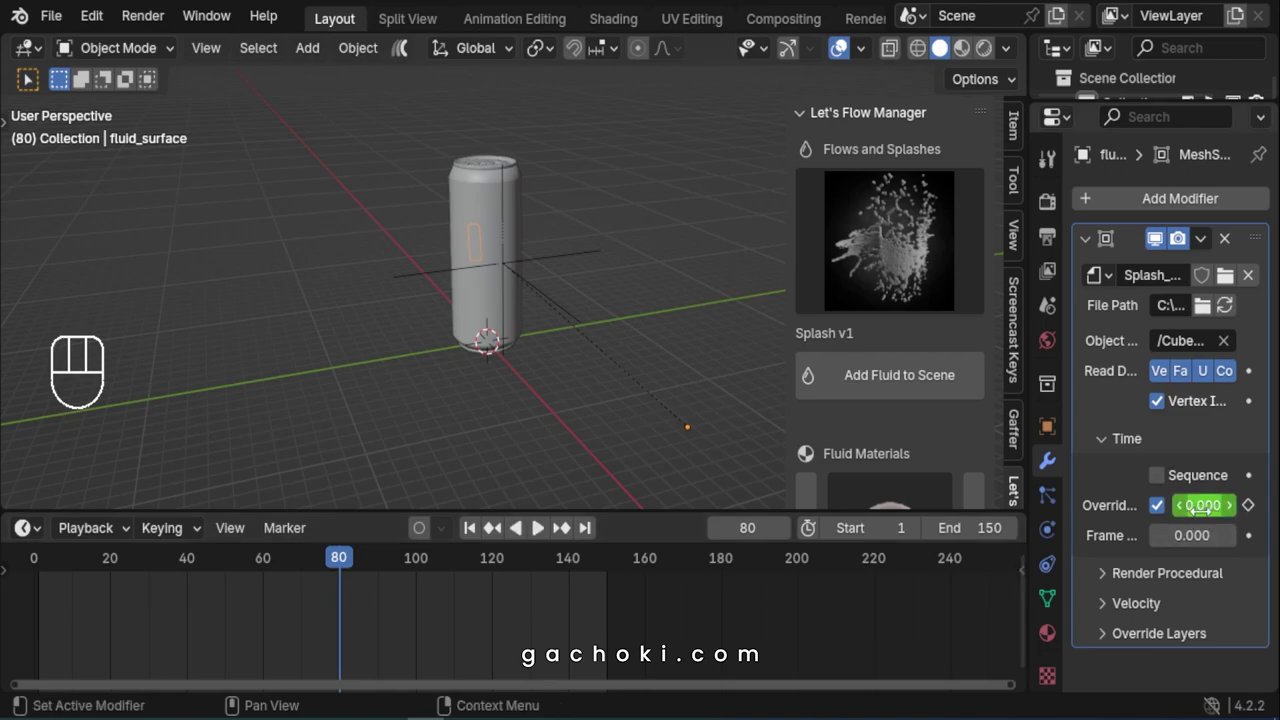
{"action": "left_click_drag", "start_coordinate": [1195, 505], "coordinate": [1224, 505]}
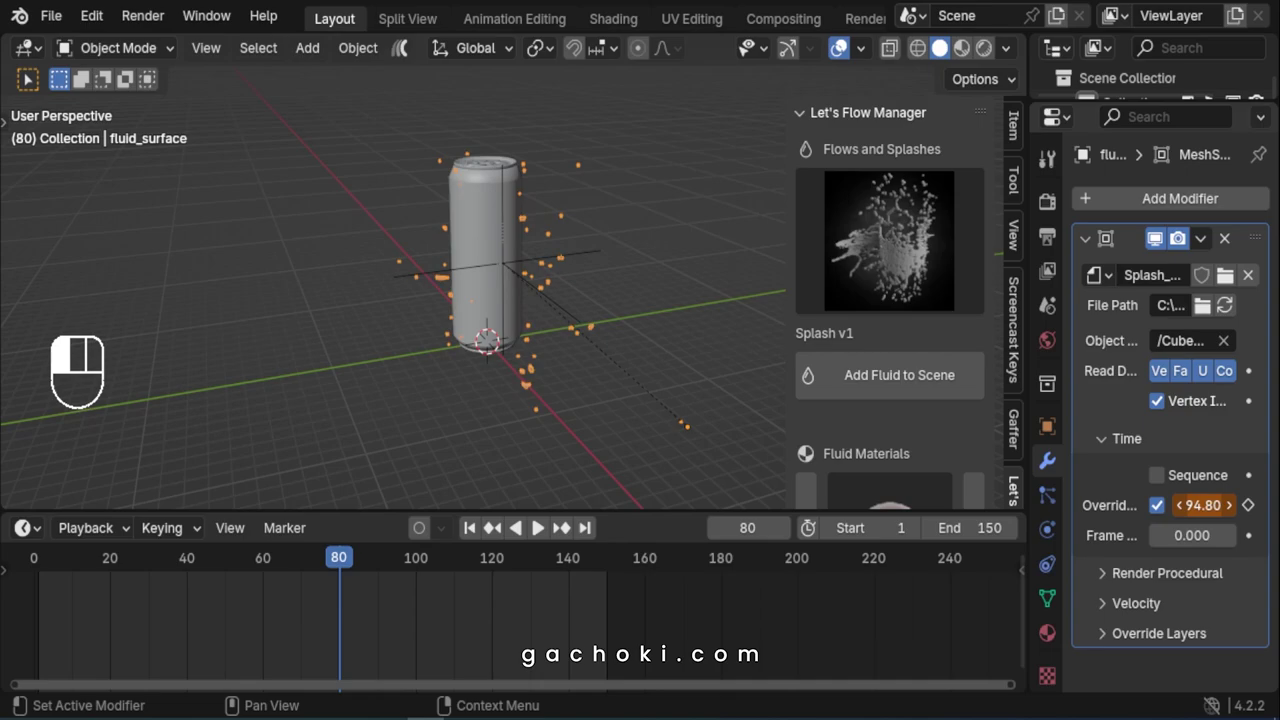
{"action": "right_click", "coordinate": [1203, 505]}
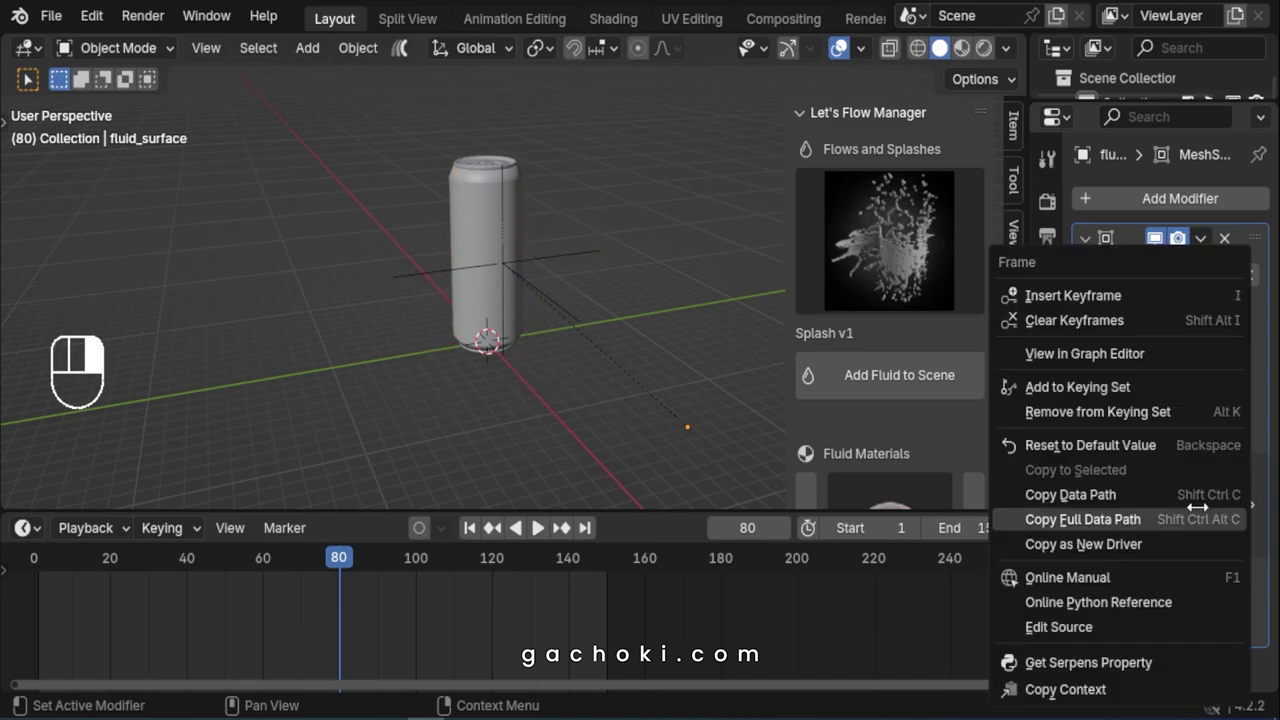
{"action": "left_click", "coordinate": [1121, 296]}
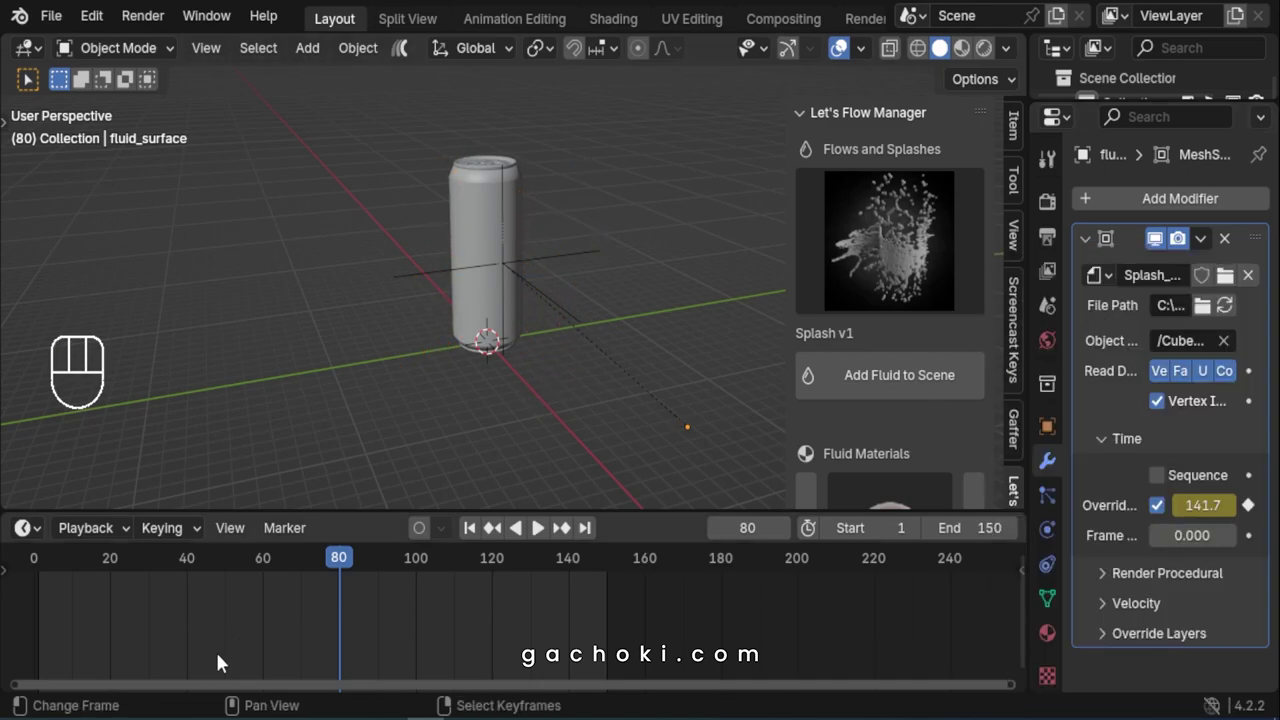
Split off a Dope Sheet above the timeline and size it to show the Splash_v1 keyframes
{"action": "right_click", "coordinate": [298, 512]}
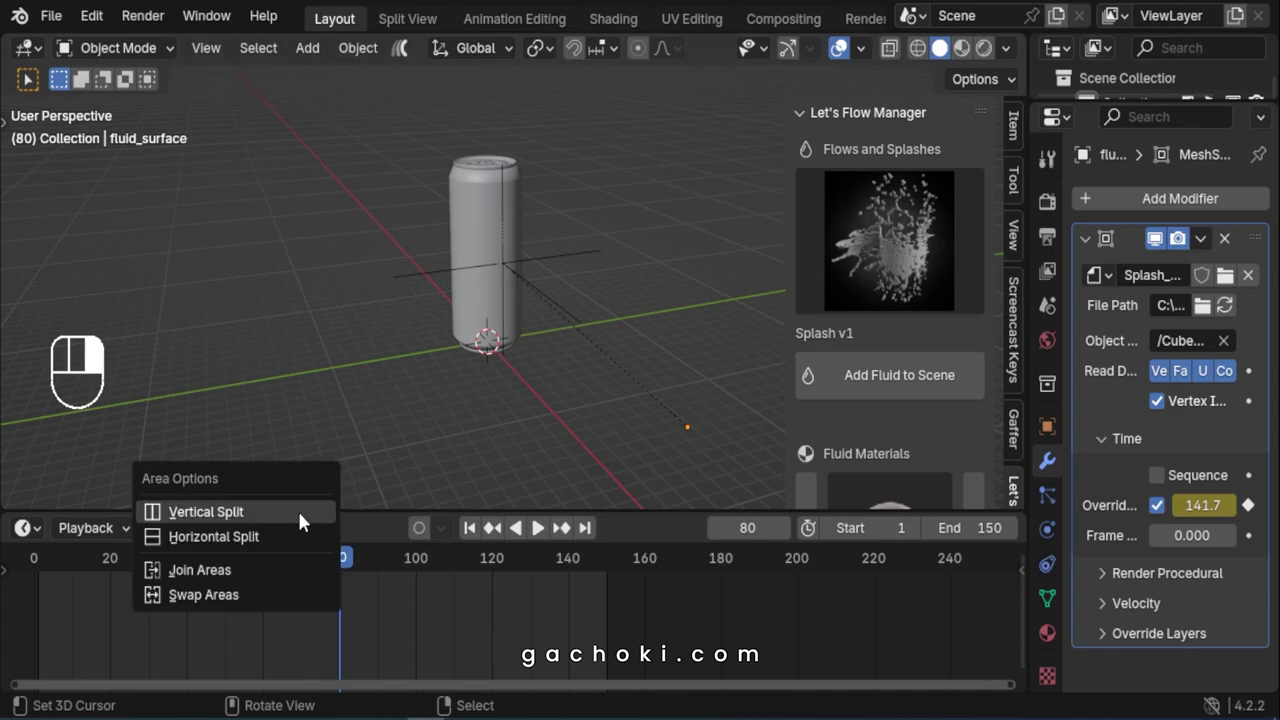
{"action": "left_click", "coordinate": [286, 532]}
{"action": "left_click", "coordinate": [313, 411]}
{"action": "left_click", "coordinate": [25, 428]}
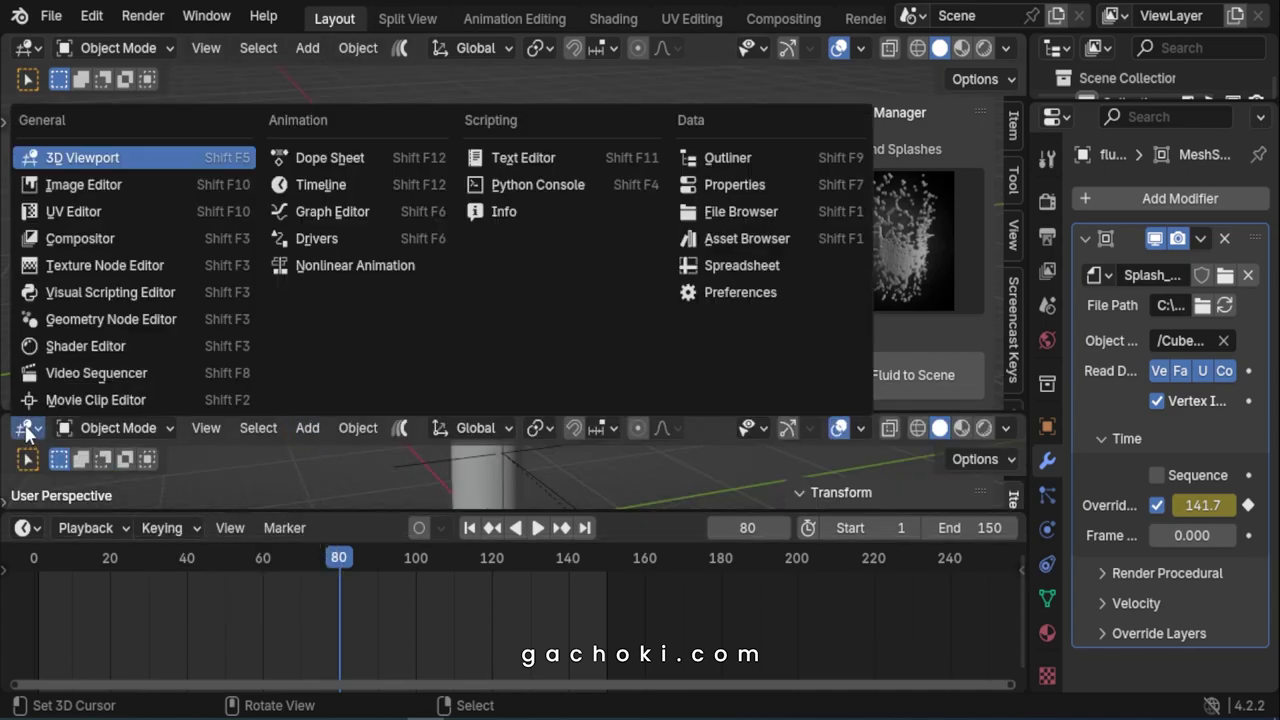
{"action": "left_click", "coordinate": [322, 158]}
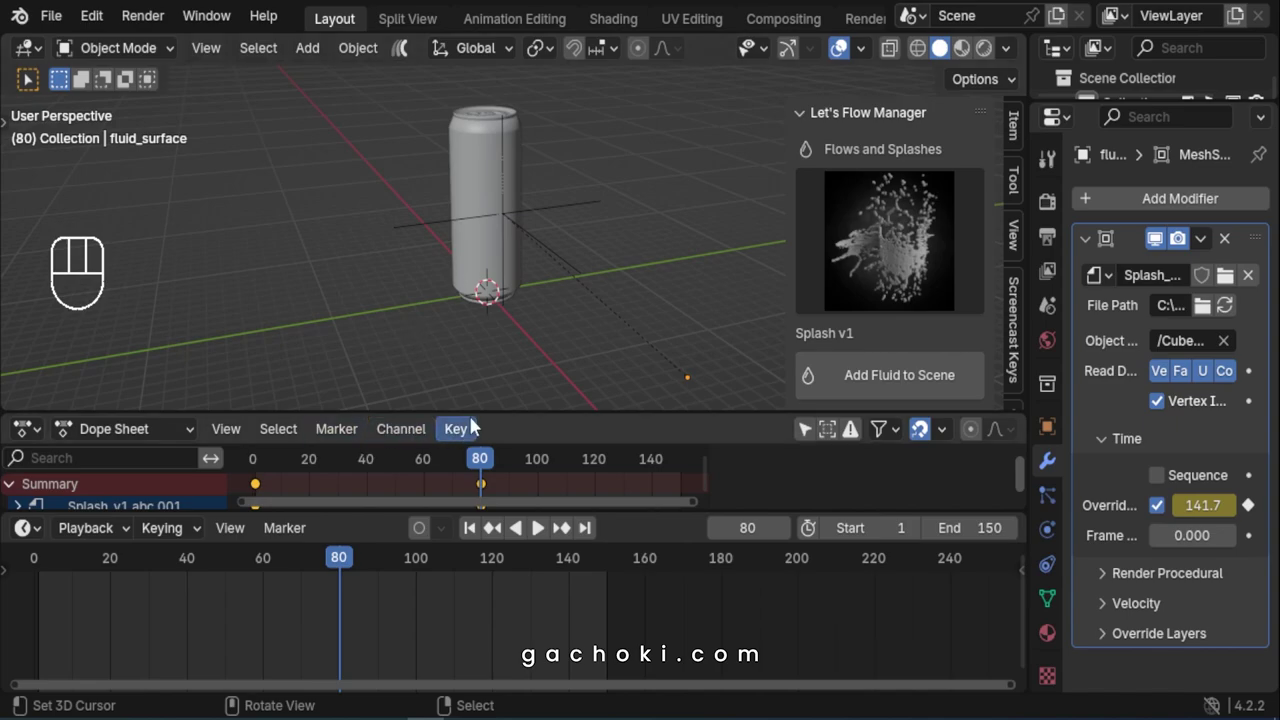
{"action": "left_click_drag", "start_coordinate": [472, 412], "coordinate": [459, 370]}
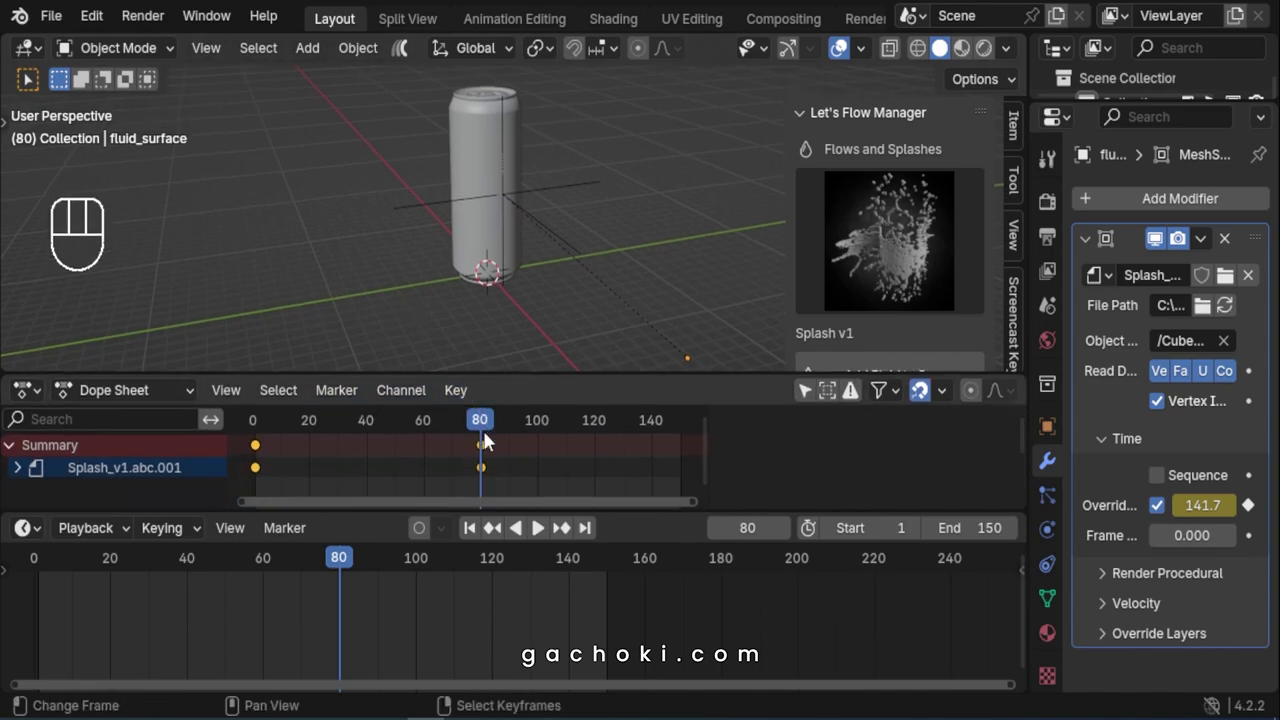
{"action": "left_click_drag", "start_coordinate": [522, 508], "coordinate": [524, 590]}
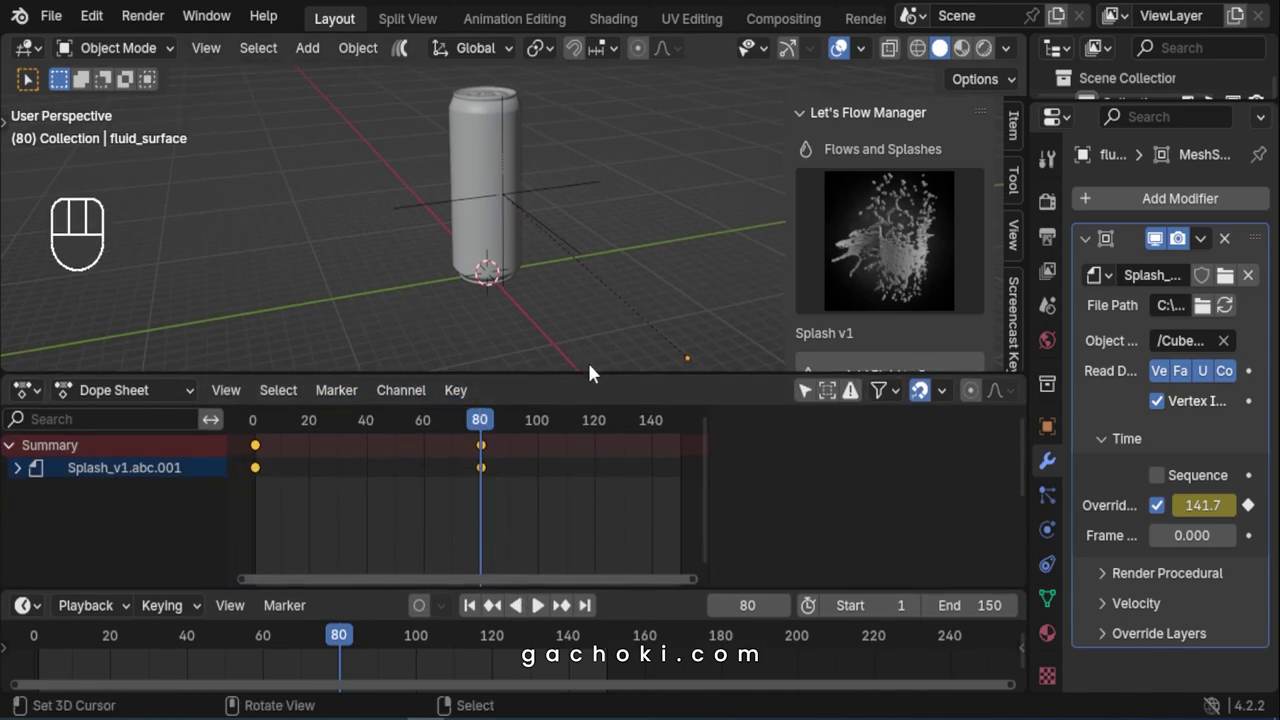
{"action": "left_click_drag", "start_coordinate": [587, 372], "coordinate": [586, 466]}
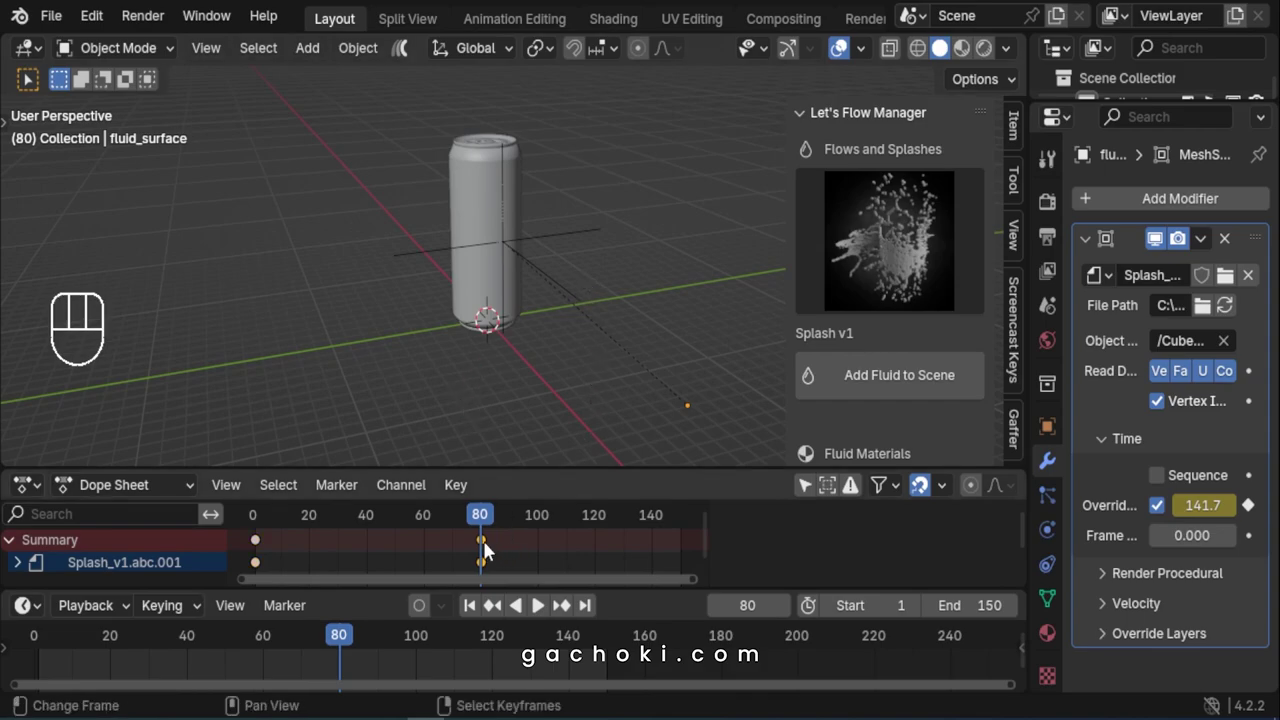
Try shifting the closing Override Frame keyframe earlier, previewing the splash after each move
{"action": "left_click", "coordinate": [469, 606]}
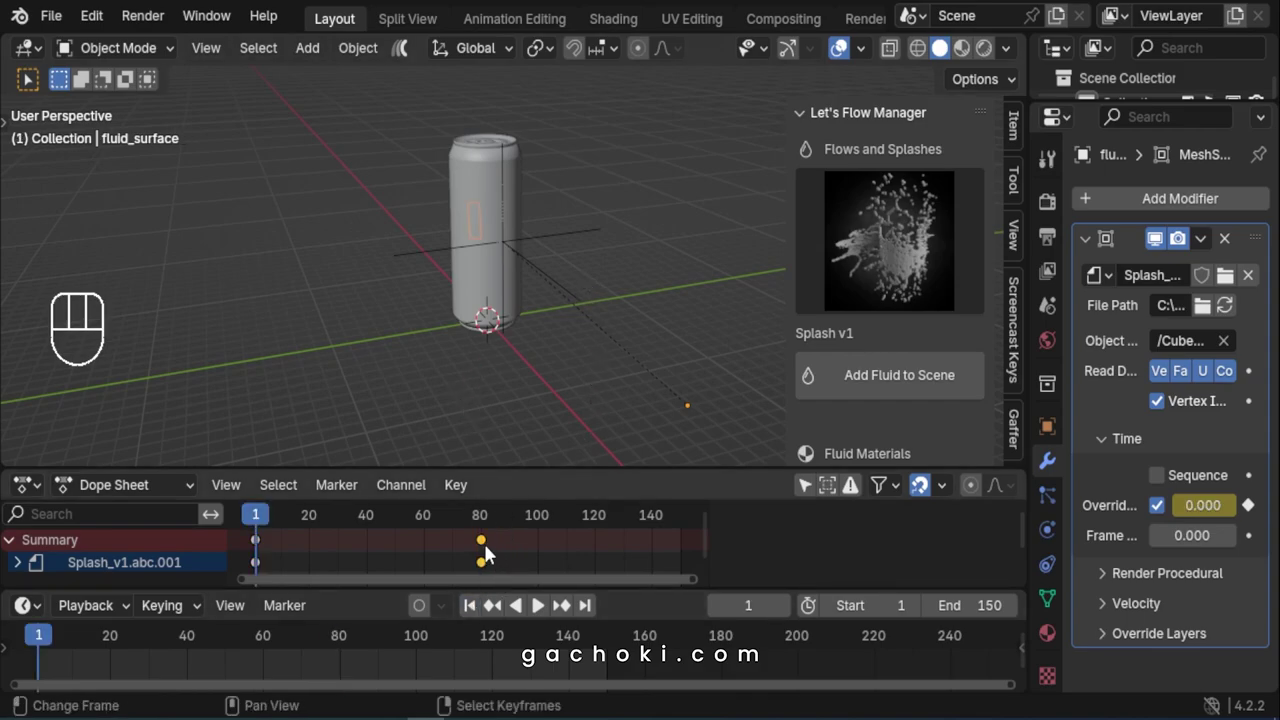
{"action": "key", "text": "g"}
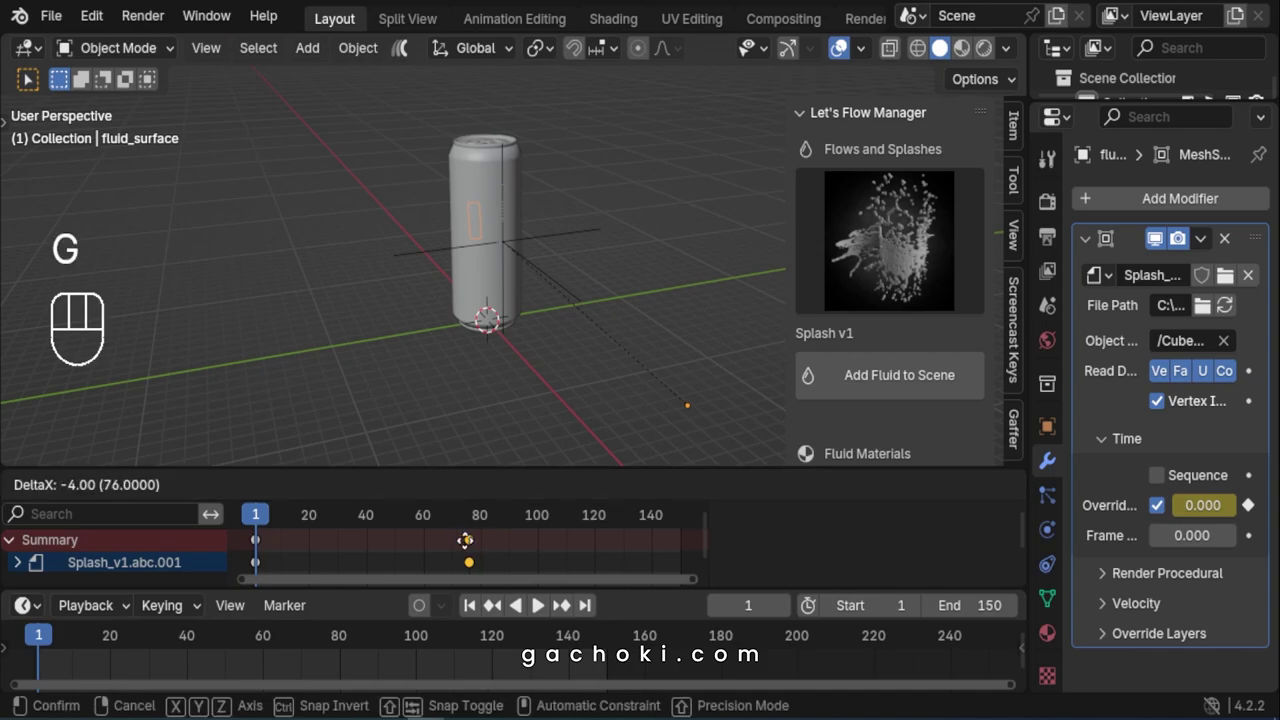
{"action": "left_click", "coordinate": [311, 560]}
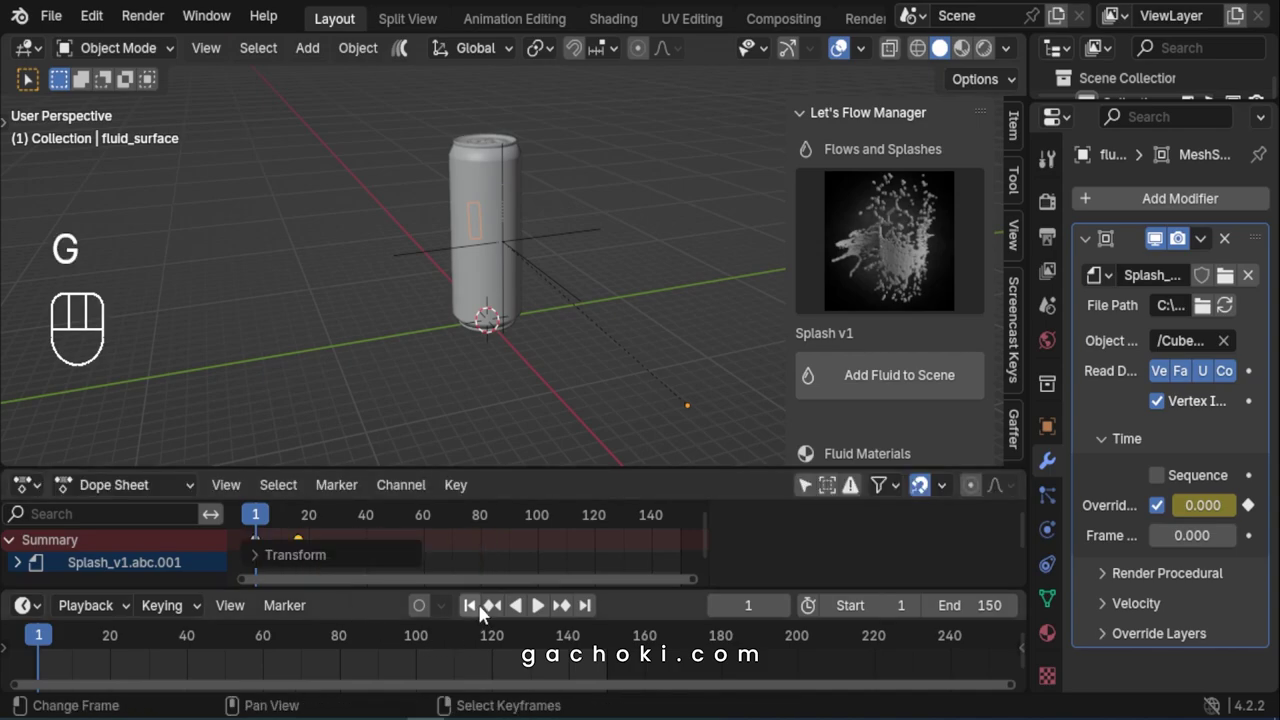
{"action": "left_click", "coordinate": [535, 606]}
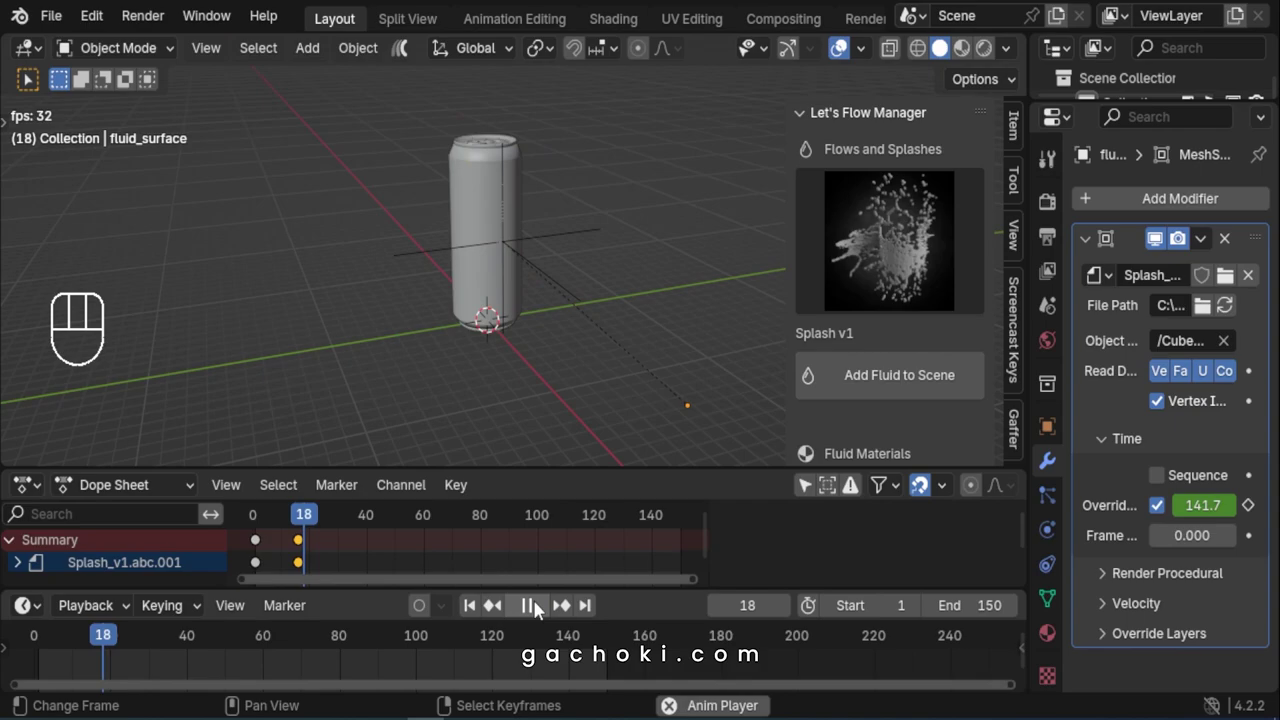
{"action": "left_click", "coordinate": [535, 606]}
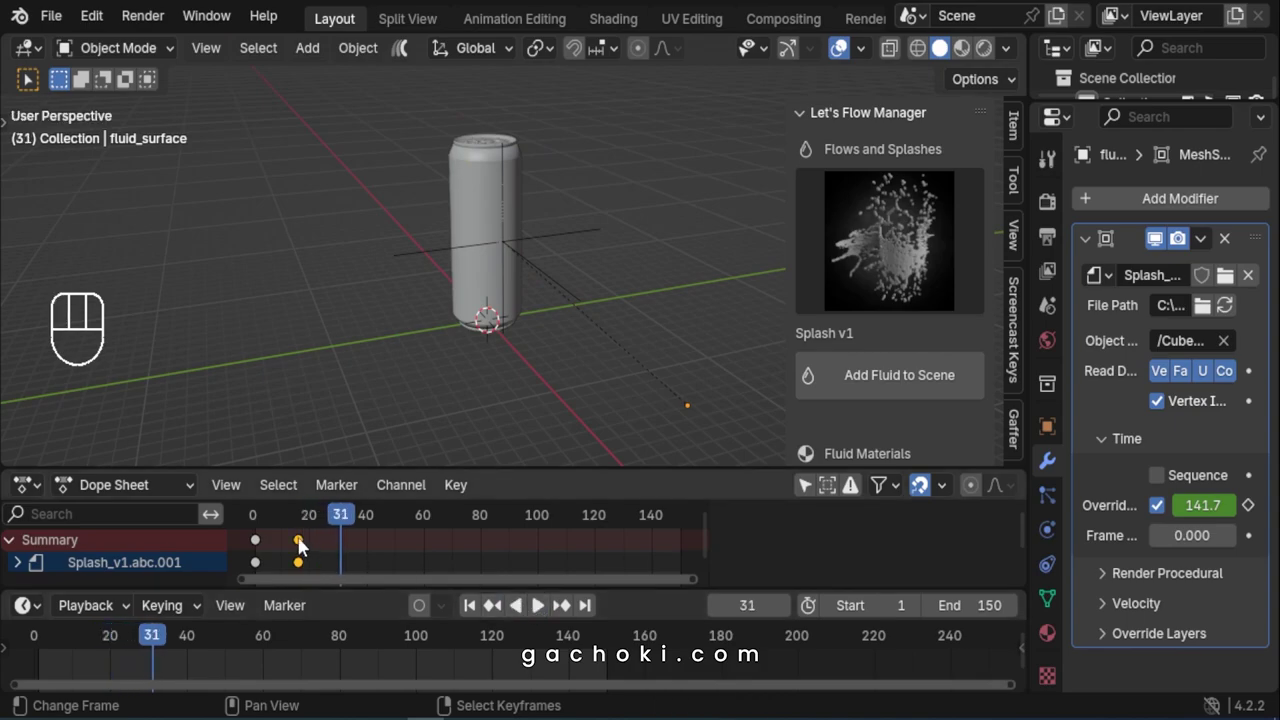
{"action": "key", "text": "g"}
{"action": "left_click", "coordinate": [367, 543]}
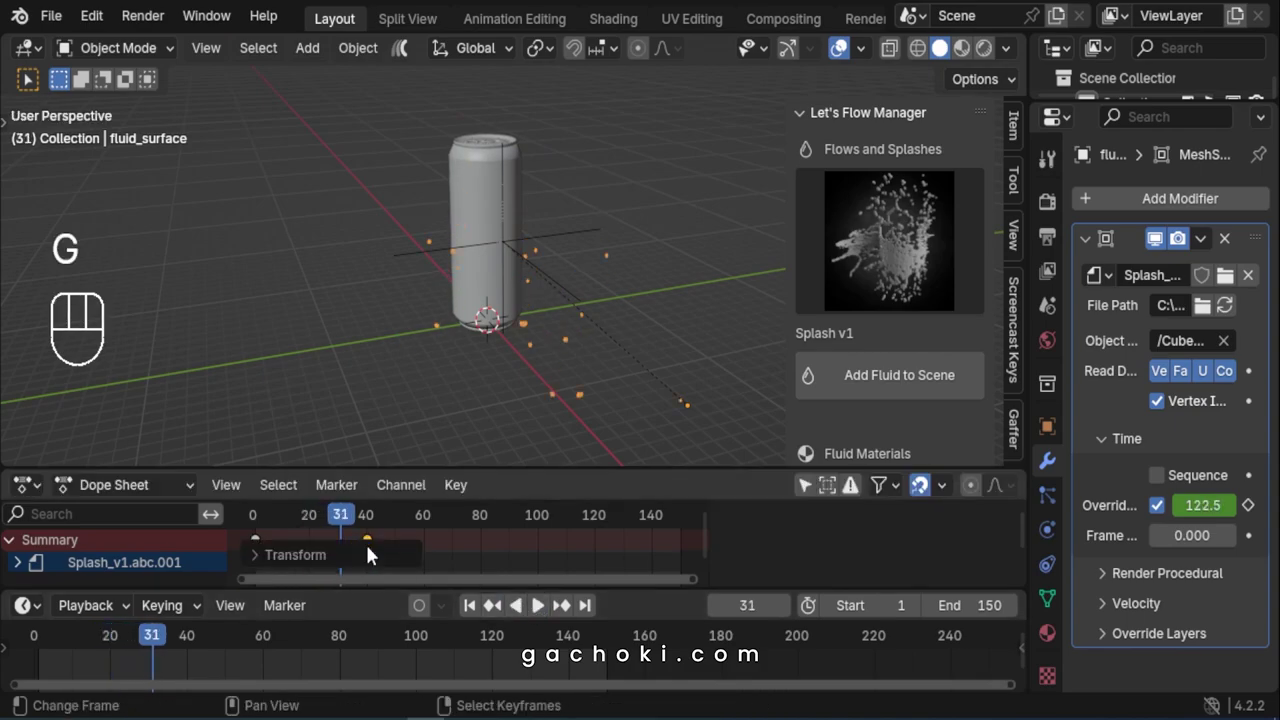
{"action": "left_click", "coordinate": [470, 606]}
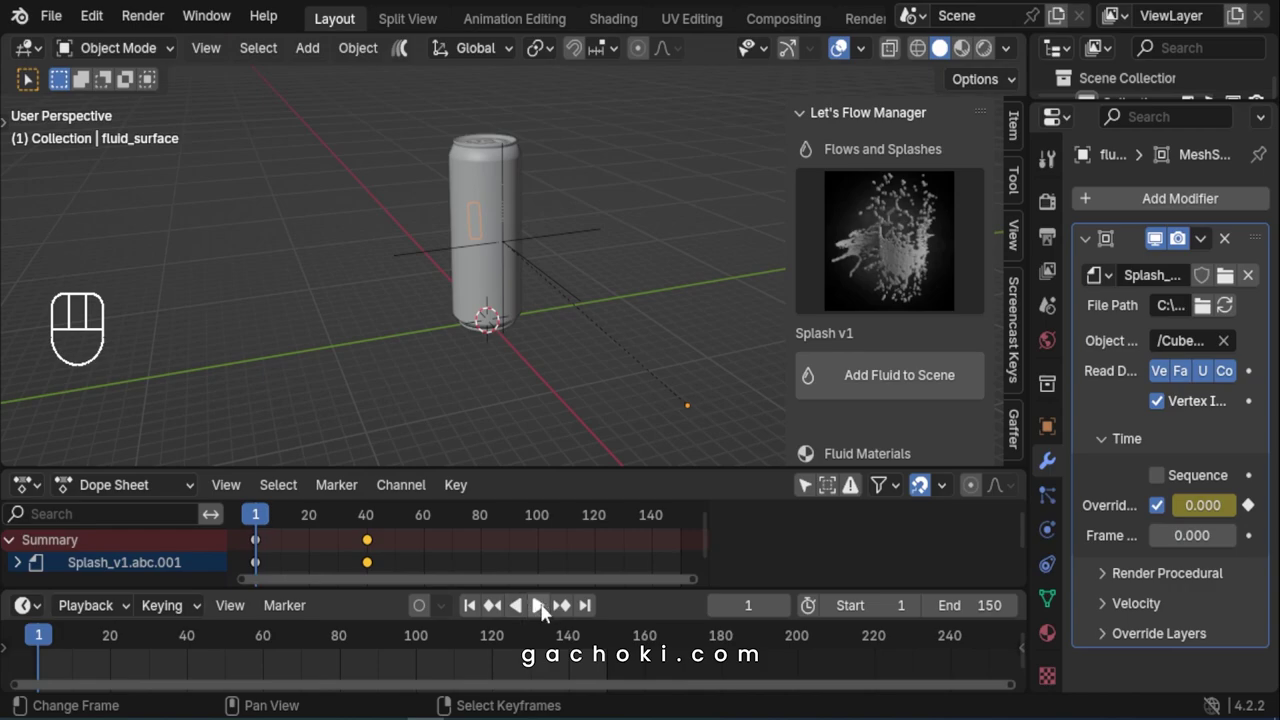
{"action": "left_click", "coordinate": [539, 606]}
{"action": "left_click", "coordinate": [539, 606]}
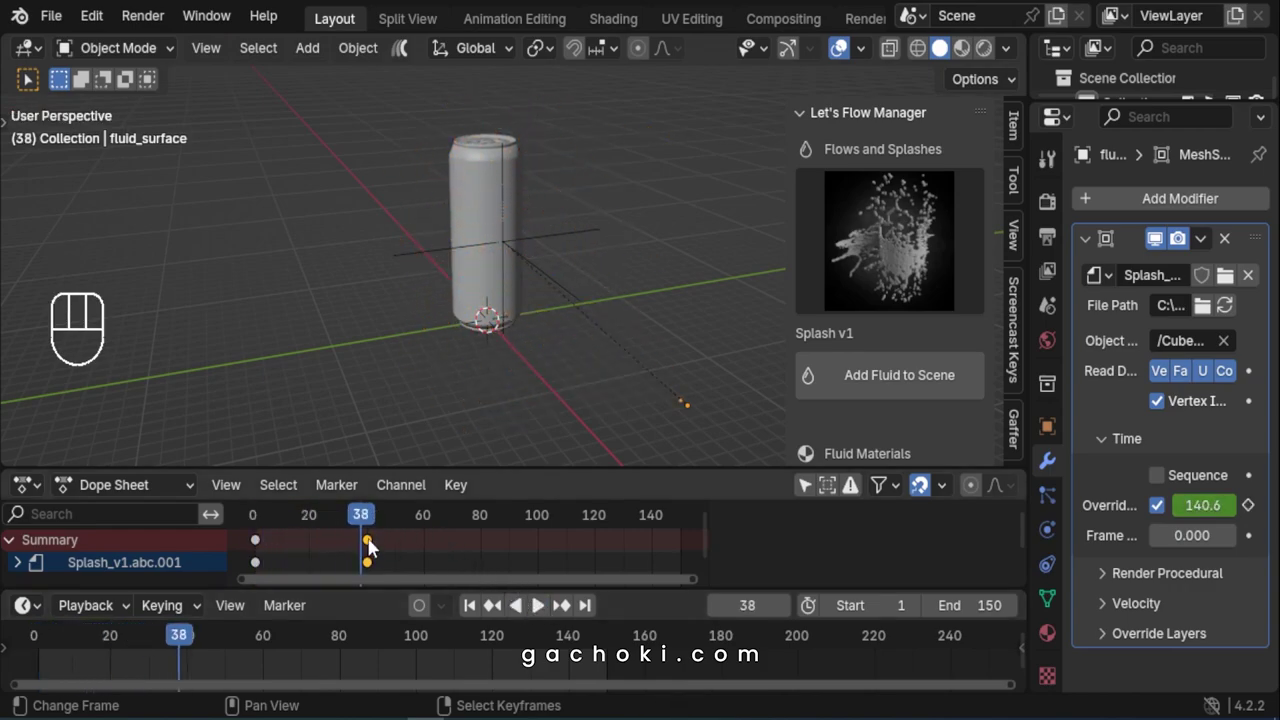
Move the closing keyframe out to about frame 143 and play back the slowed splash
{"action": "key", "text": "g"}
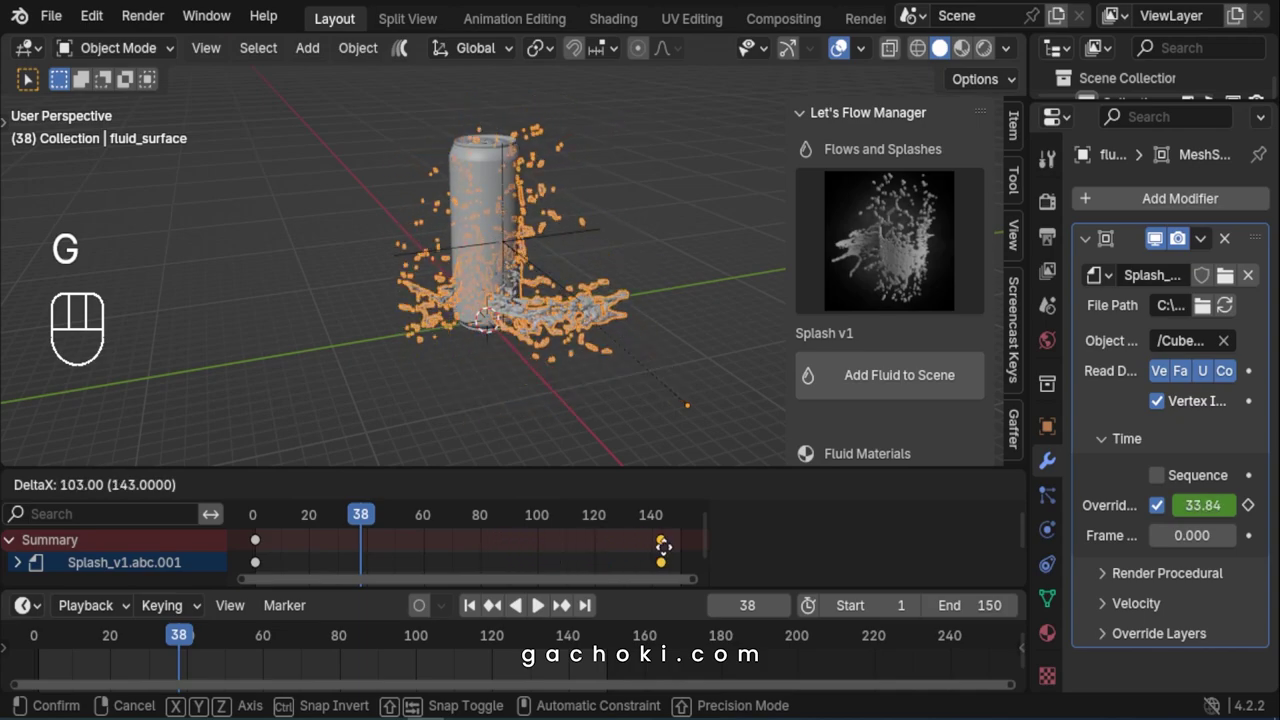
{"action": "left_click", "coordinate": [670, 545]}
{"action": "left_click", "coordinate": [469, 606]}
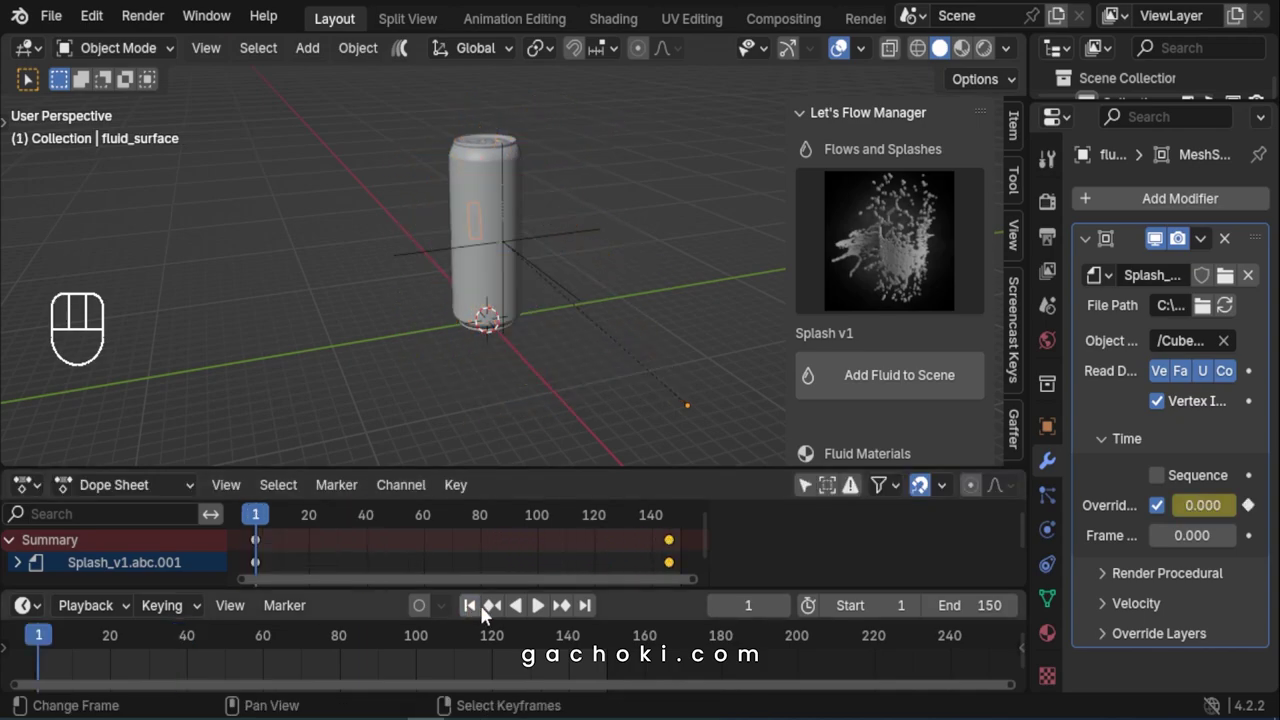
{"action": "left_click", "coordinate": [539, 605]}
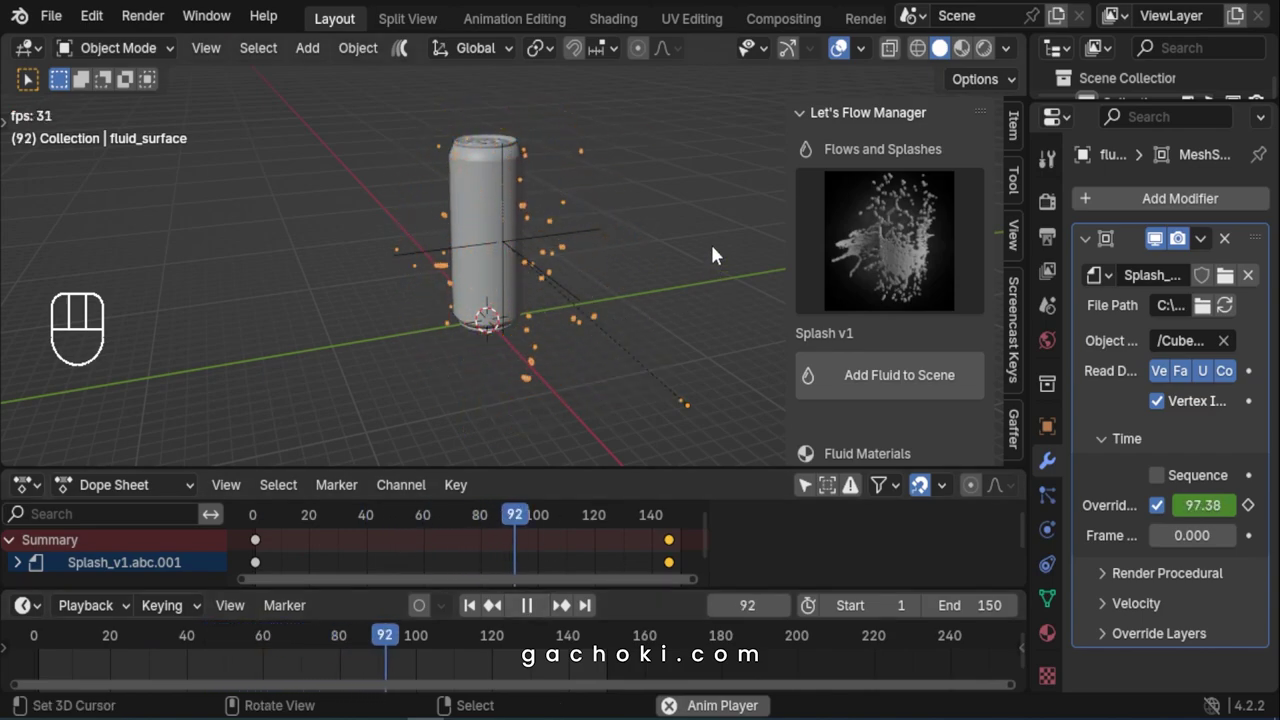
{"action": "left_click", "coordinate": [529, 606]}
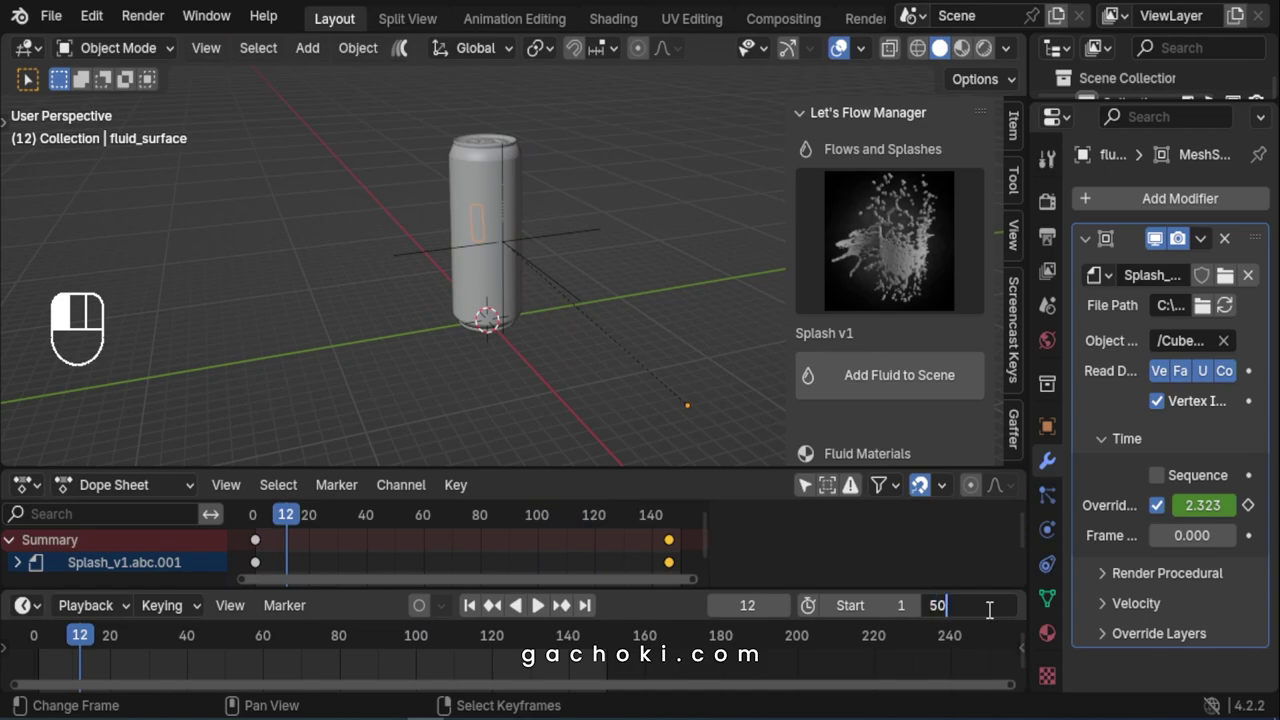
Set the scene End frame to 500 and drag the closing Override Frame keyframe to frame 500
{"action": "type", "text": "0"}
{"action": "key", "text": "Return"}
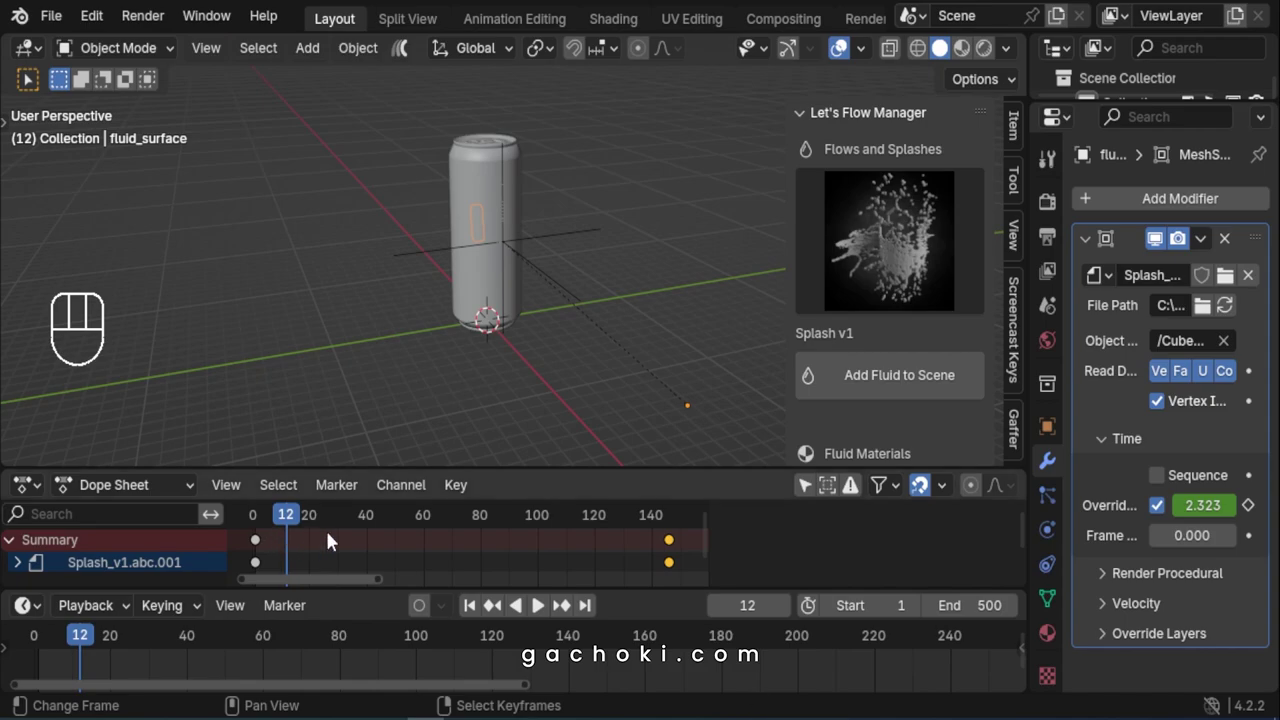
{"action": "scroll", "coordinate": [327, 534], "scroll_direction": "down", "scroll_amount": 10}
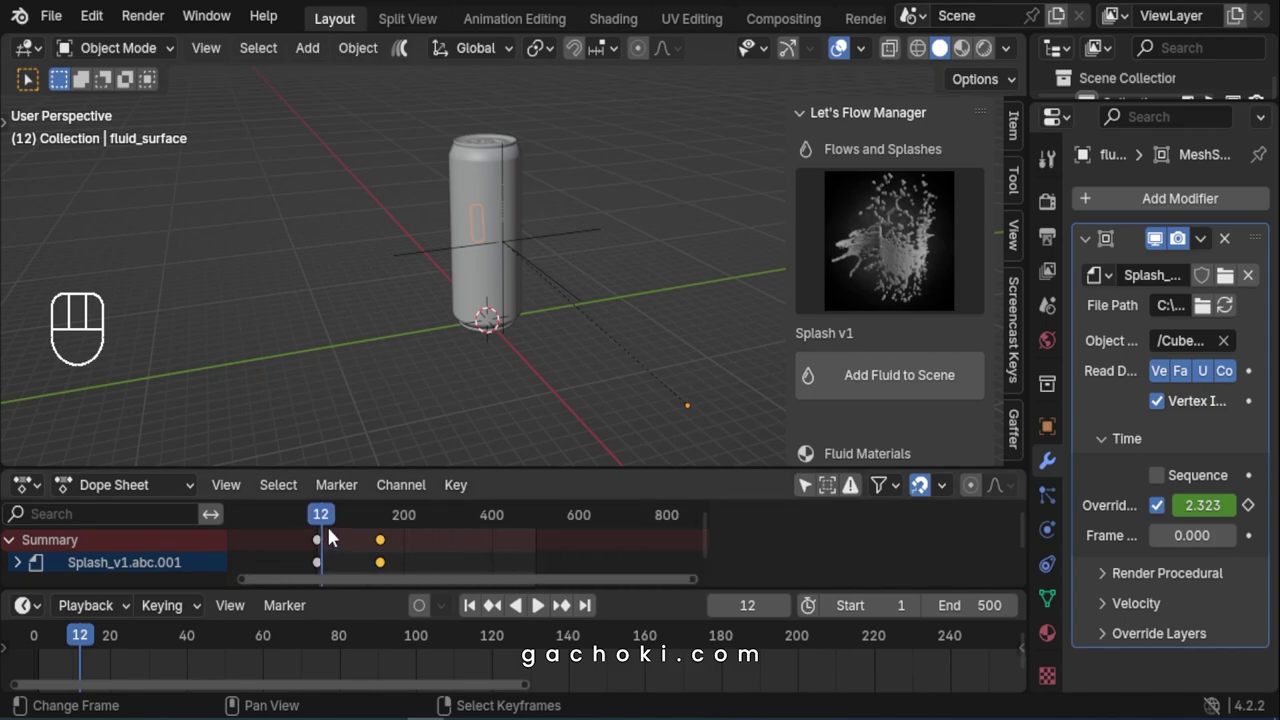
{"action": "scroll", "coordinate": [389, 556], "scroll_direction": "up", "scroll_amount": 1}
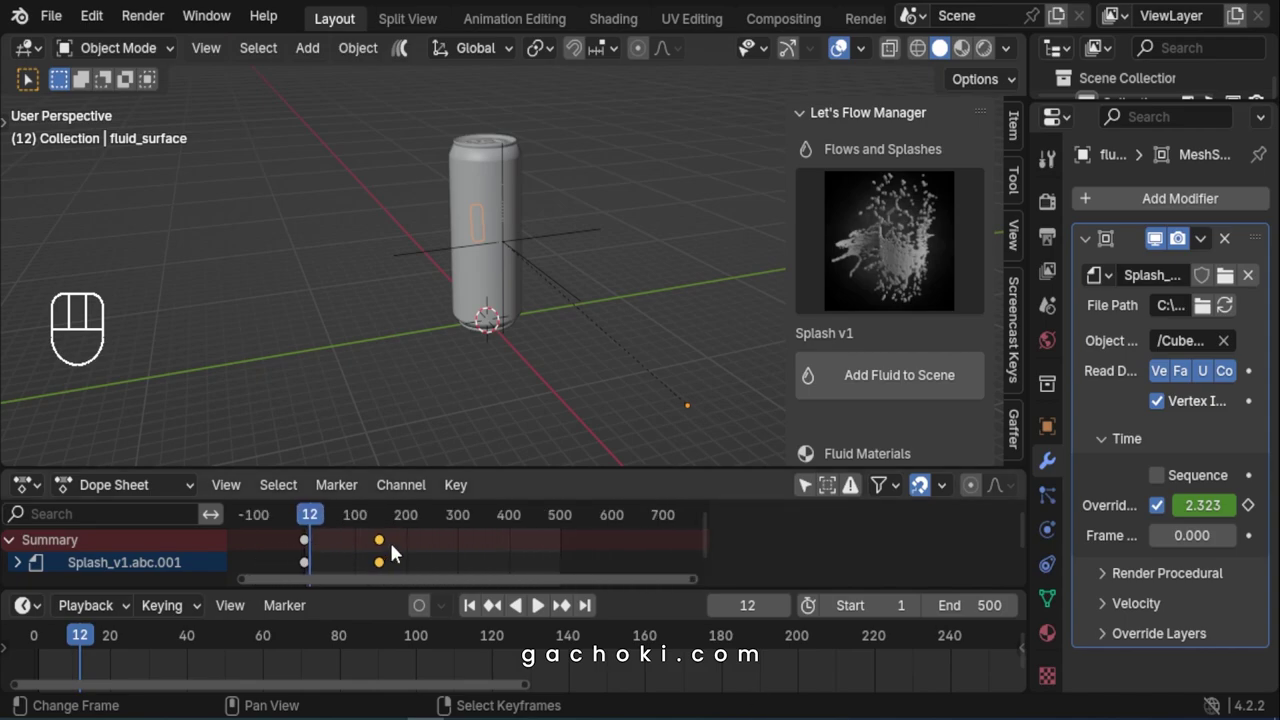
{"action": "key", "text": "g"}
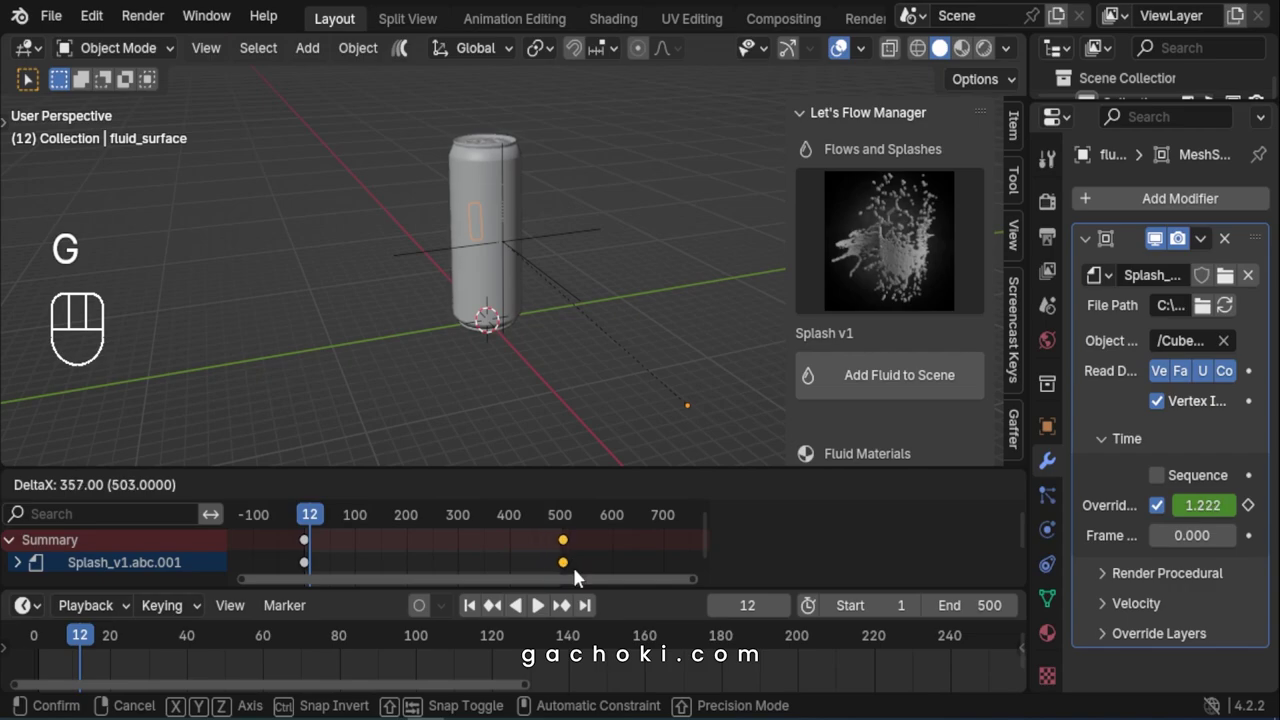
{"action": "left_click", "coordinate": [572, 564]}
Play the slow-motion splash, then add a scaled-down UV sphere to the mug scene
{"action": "left_click", "coordinate": [470, 605]}
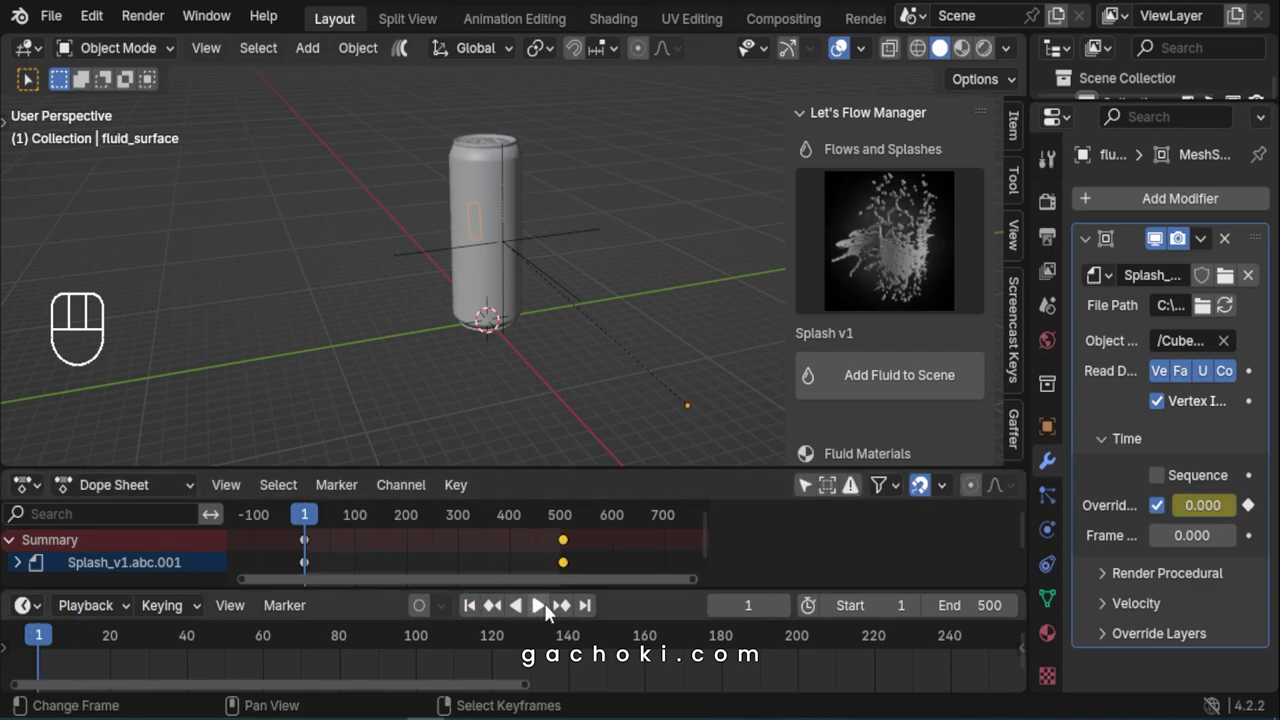
{"action": "left_click", "coordinate": [545, 606]}
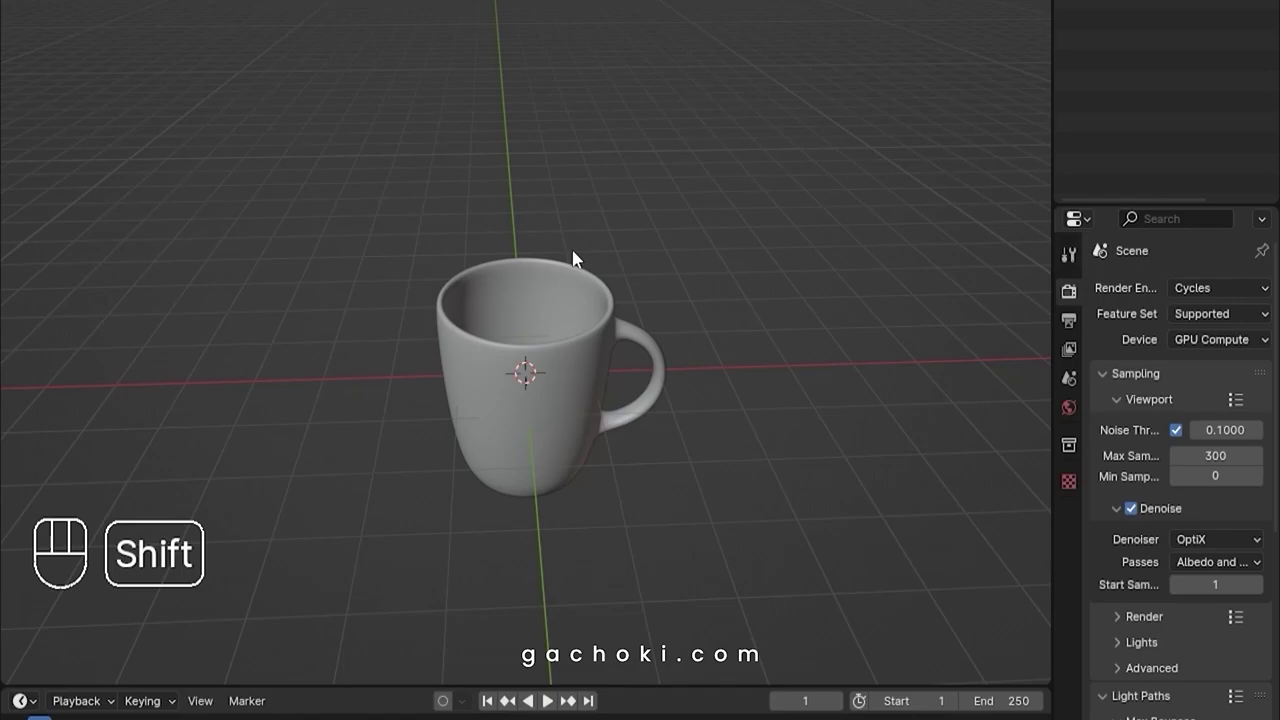
{"action": "key", "text": "shift+a"}
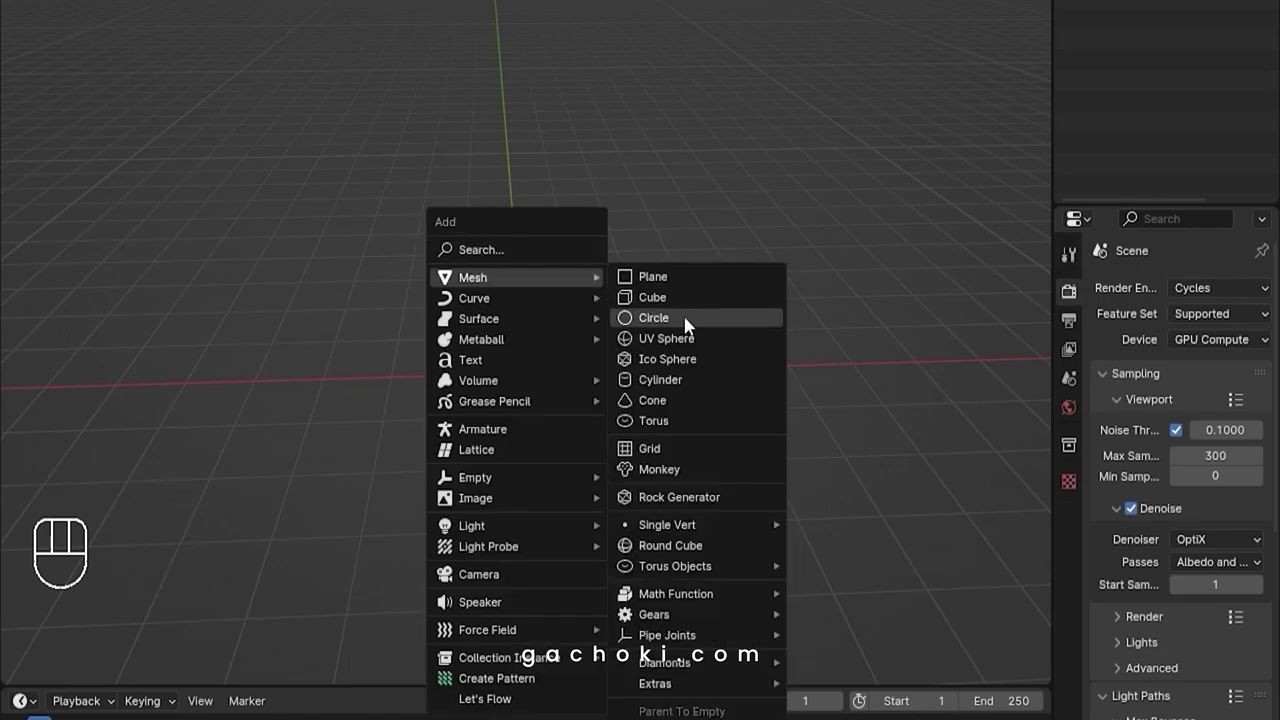
{"action": "left_click", "coordinate": [665, 337]}
{"action": "key", "text": "s"}
{"action": "left_click", "coordinate": [651, 468]}
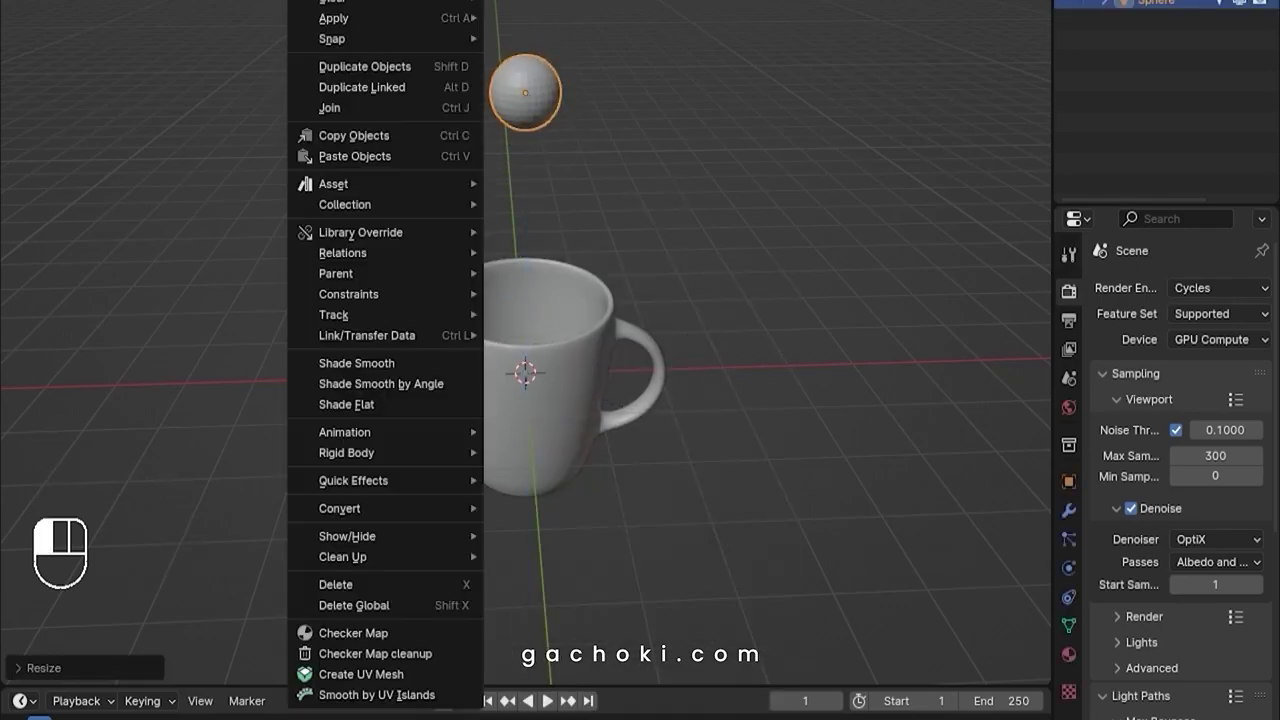
Make the sphere a Quick Liquid, resize and move its domain, and open the Let's Flow gallery
{"action": "mouse_move", "coordinate": [360, 480]}
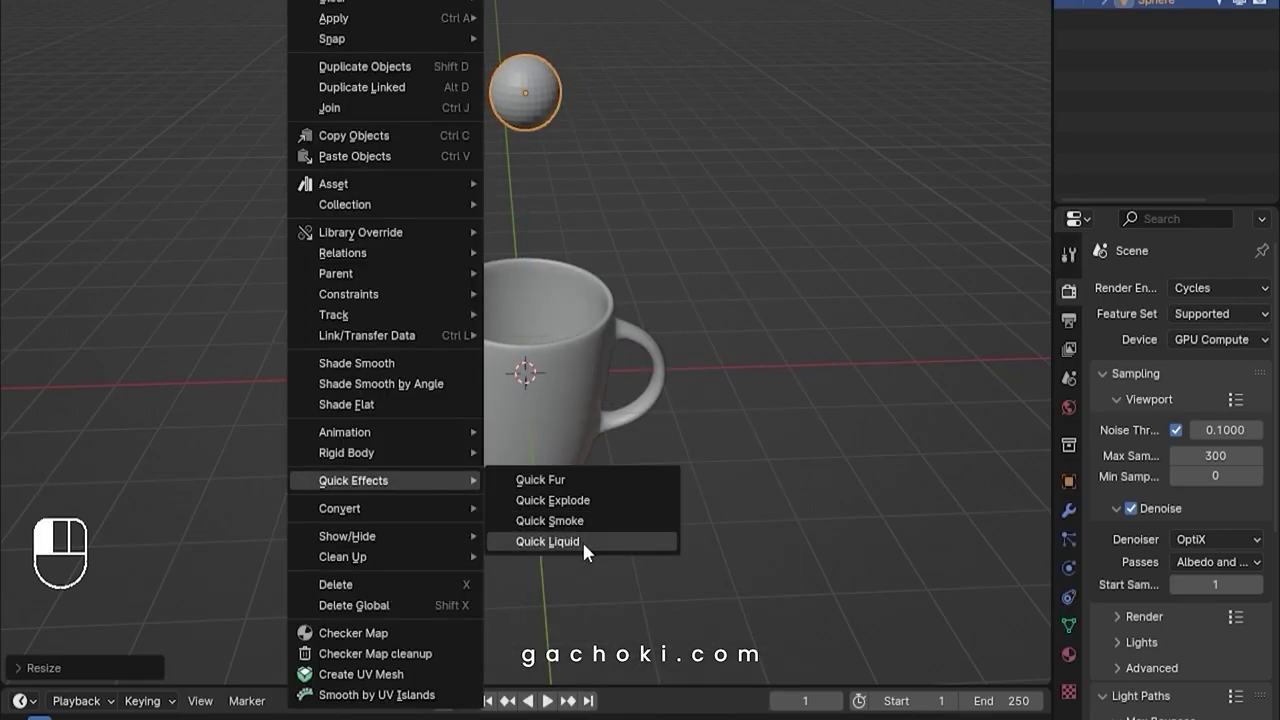
{"action": "left_click", "coordinate": [582, 540]}
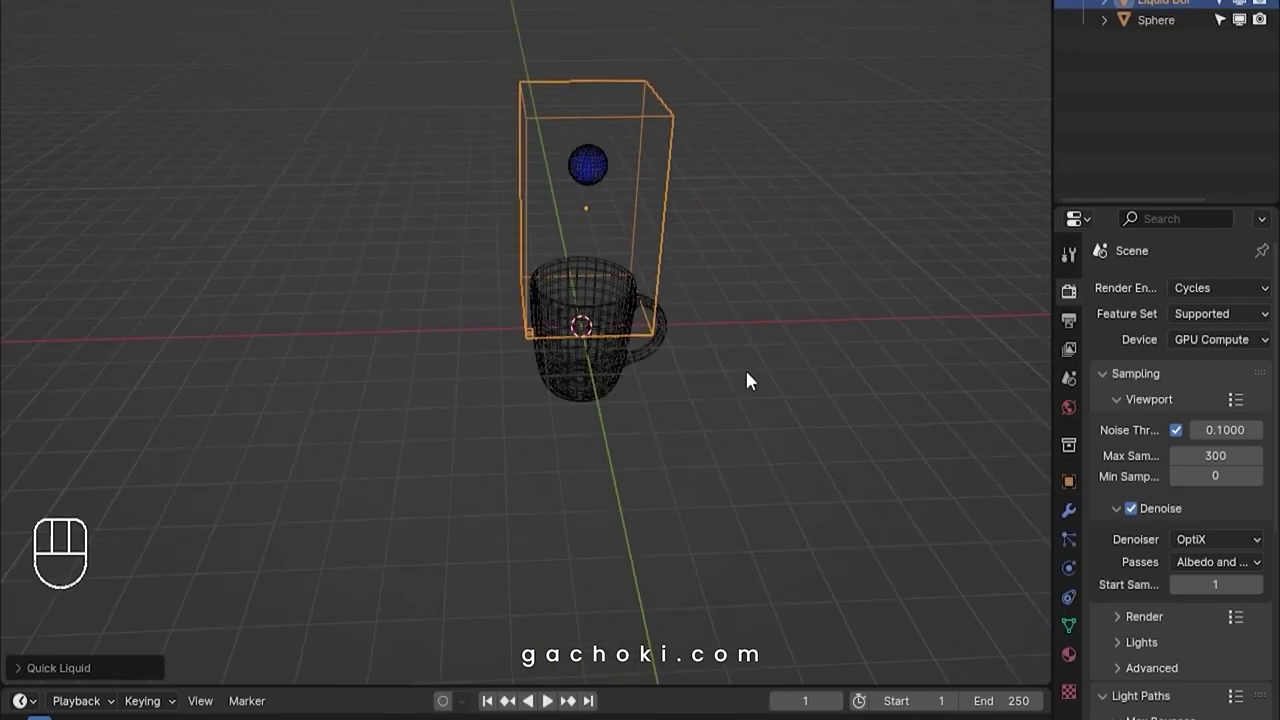
{"action": "key", "text": "s"}
{"action": "left_click", "coordinate": [757, 251]}
{"action": "key", "text": "g"}
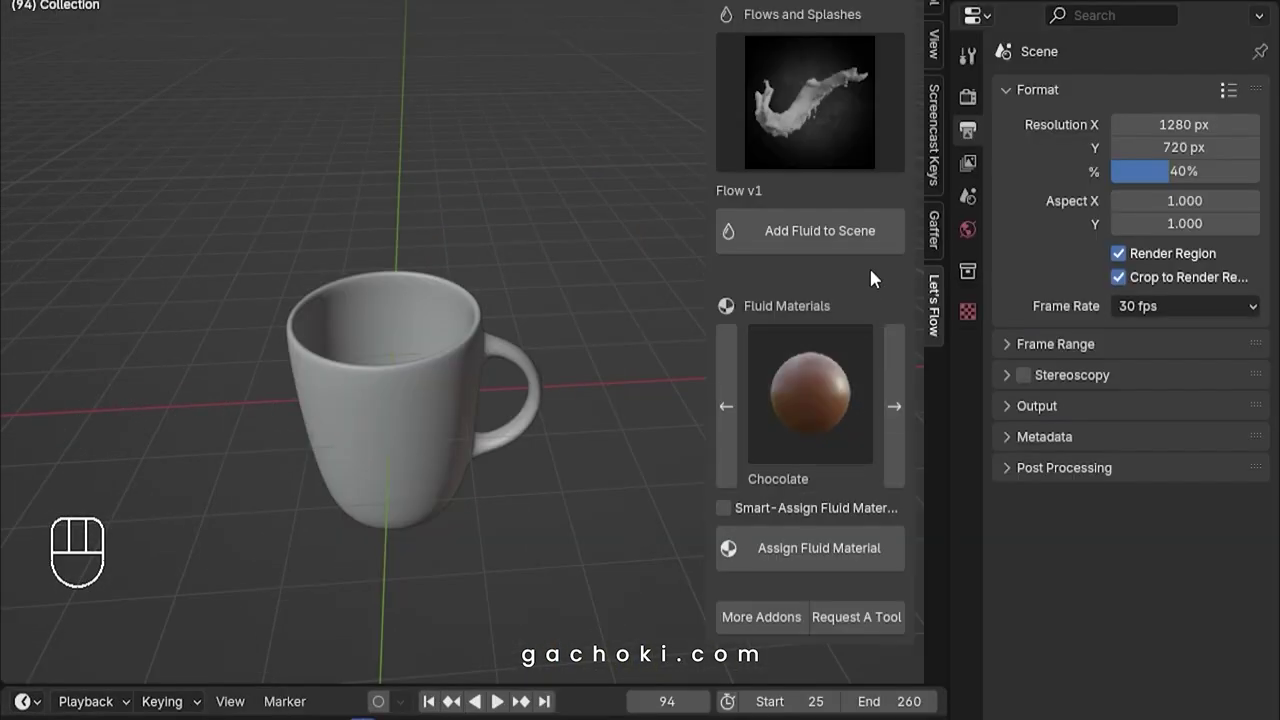
{"action": "left_click", "coordinate": [817, 100]}
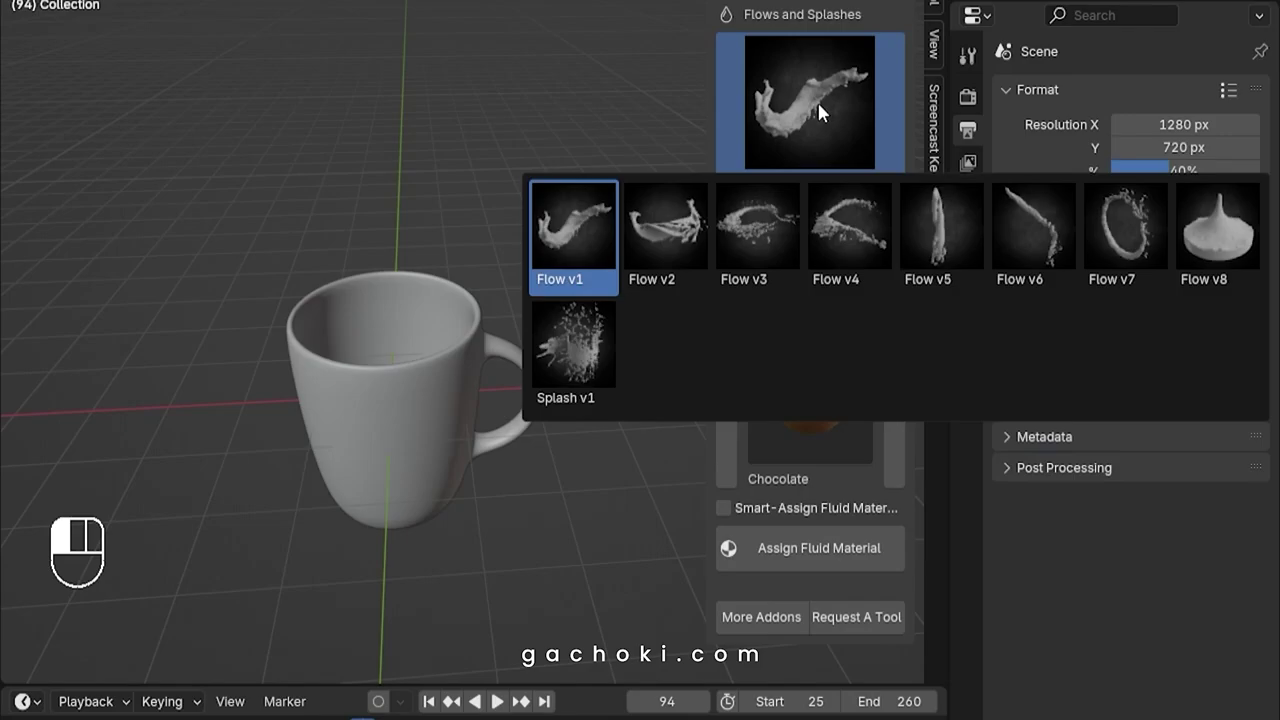
Add the Flow v8 pour into the mug and play it back
{"action": "left_click", "coordinate": [1195, 225]}
{"action": "left_click", "coordinate": [820, 231]}
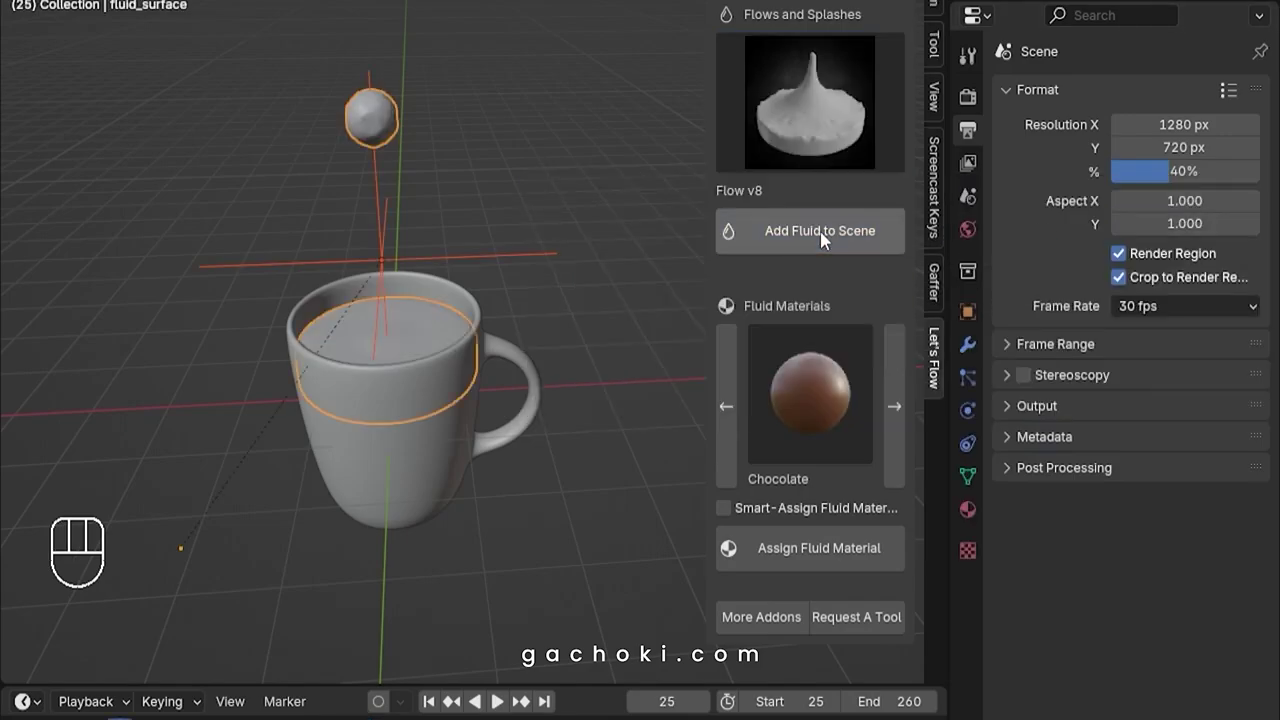
{"action": "left_click", "coordinate": [495, 703]}
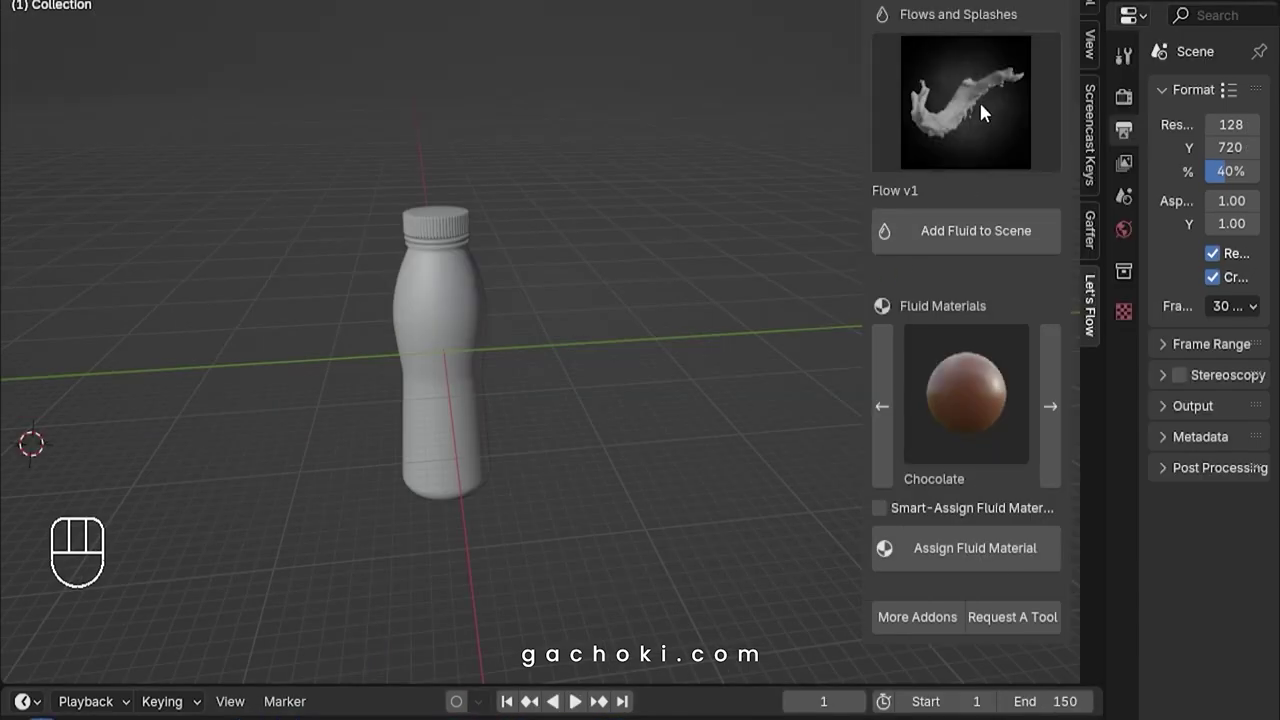
Add the Splash v1 fluid around the bottle from the Let's Flow gallery
{"action": "left_click", "coordinate": [979, 100]}
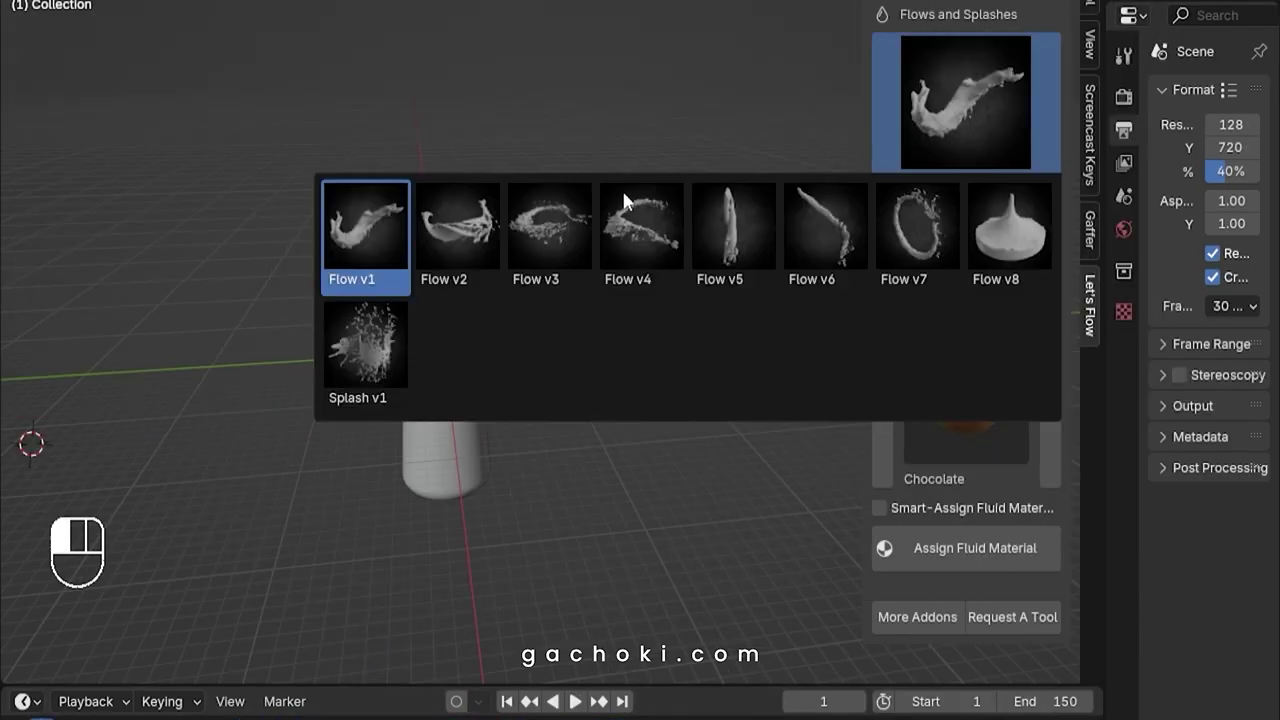
{"action": "left_click", "coordinate": [363, 335]}
{"action": "left_click", "coordinate": [951, 232]}
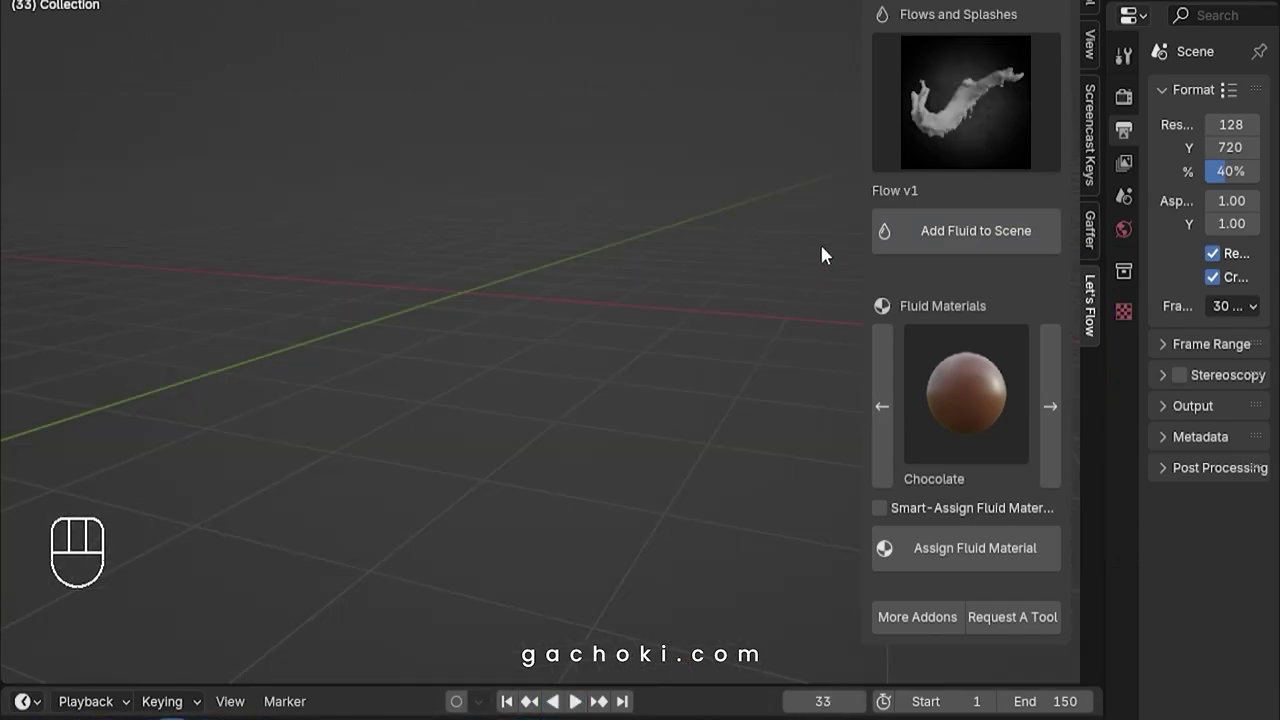
{"action": "left_click", "coordinate": [956, 88]}
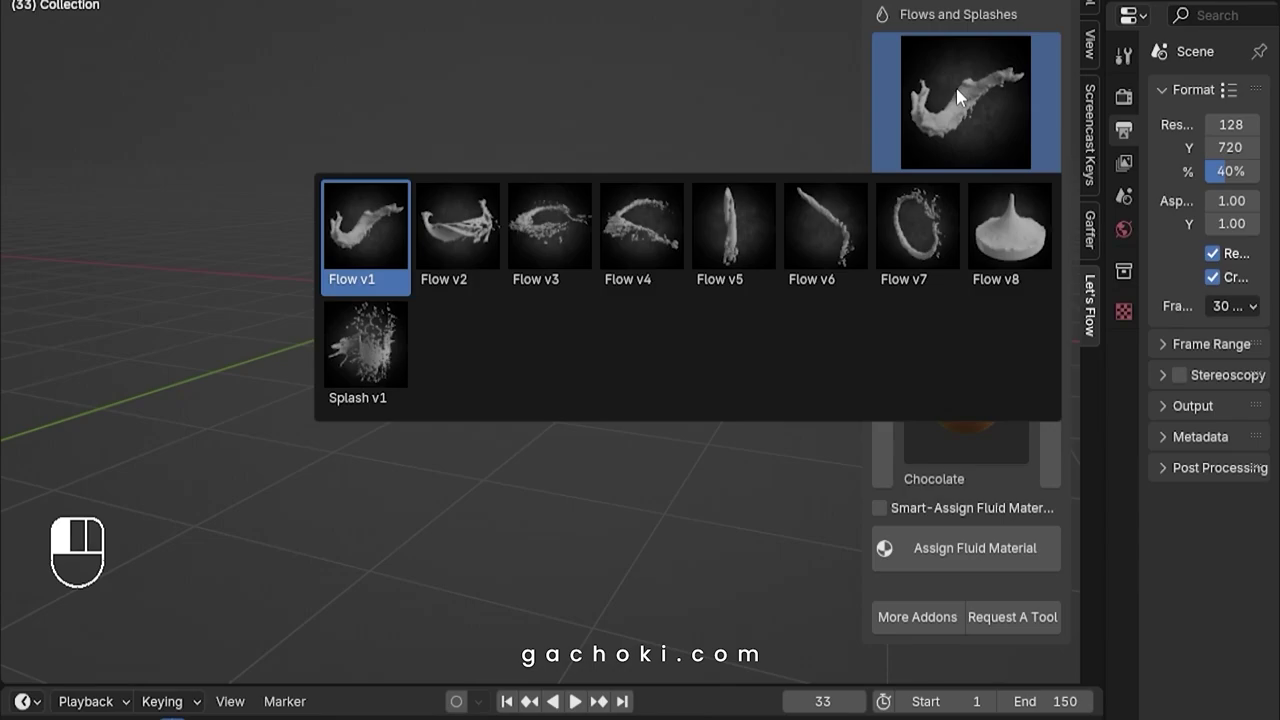
Add the Flow v7 ring preset to the scene and play the animation to watch it form
{"action": "left_click", "coordinate": [900, 230]}
{"action": "left_click", "coordinate": [950, 231]}
{"action": "left_click", "coordinate": [575, 701]}
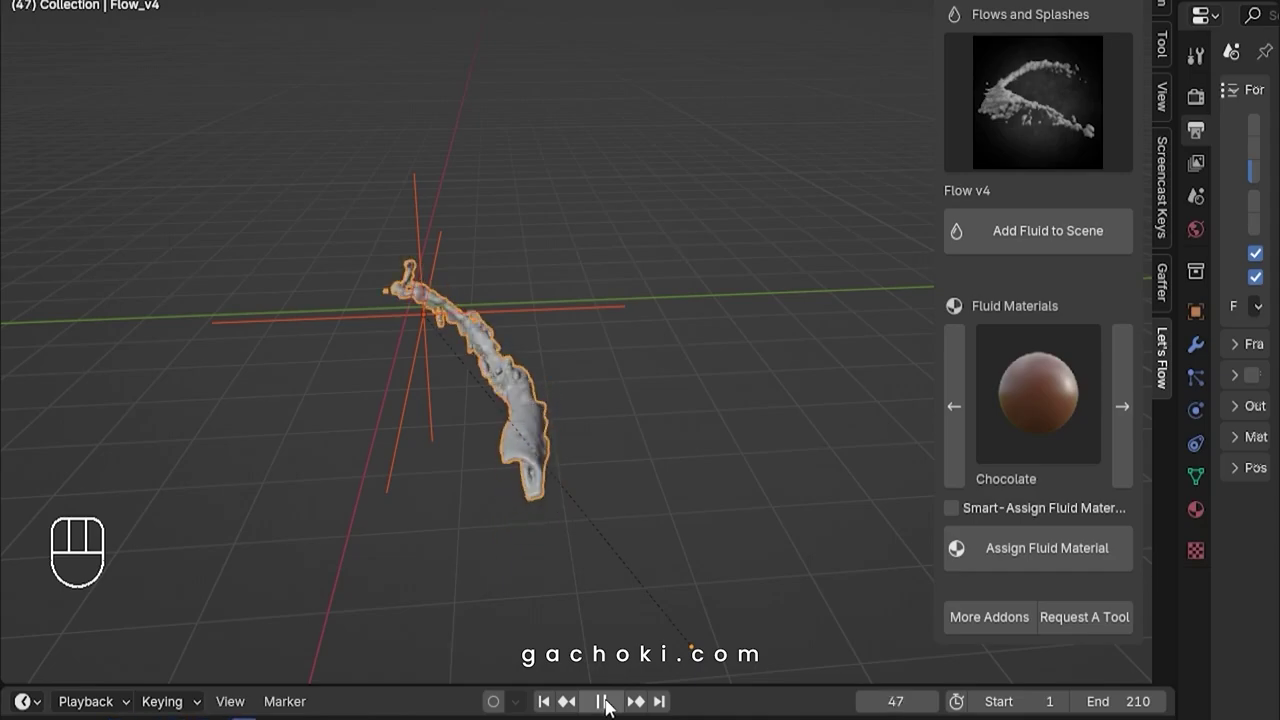
{"action": "left_click", "coordinate": [602, 701]}
Scale the fluid domain smaller, then move and rotate it into a new position
{"action": "left_click", "coordinate": [586, 294]}
{"action": "key", "text": "s"}
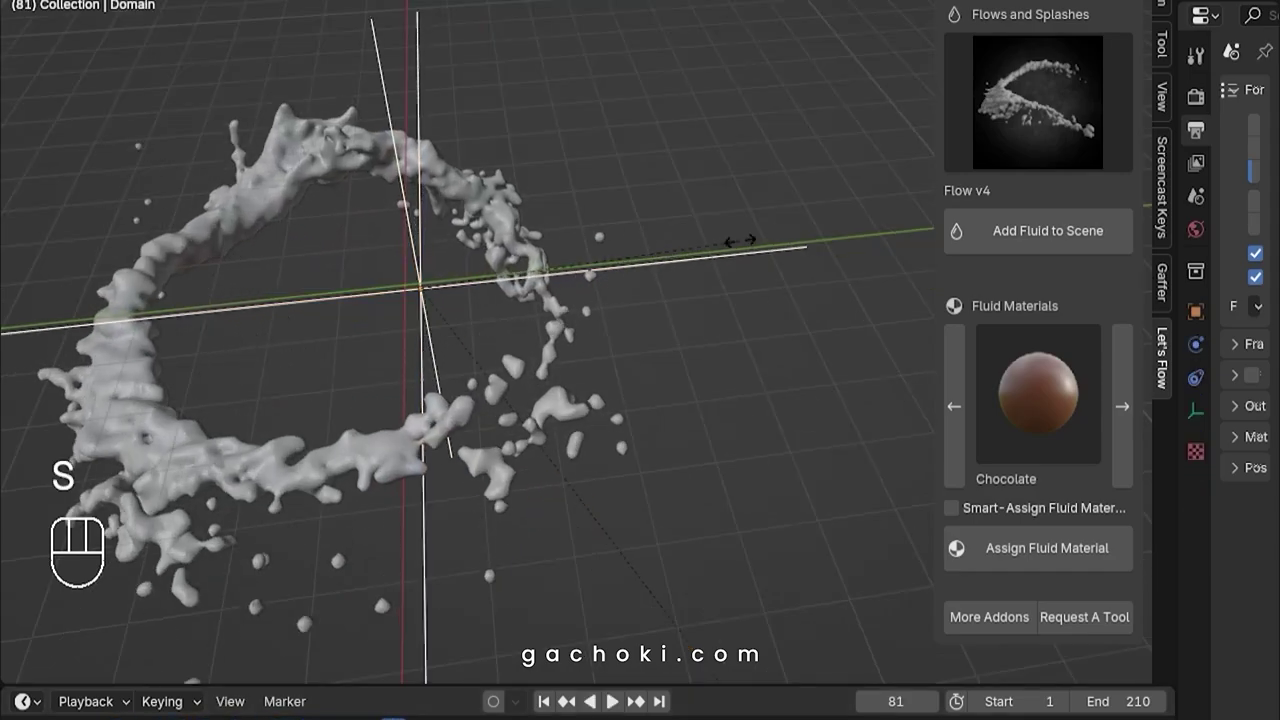
{"action": "left_click", "coordinate": [677, 303]}
{"action": "key", "text": "g"}
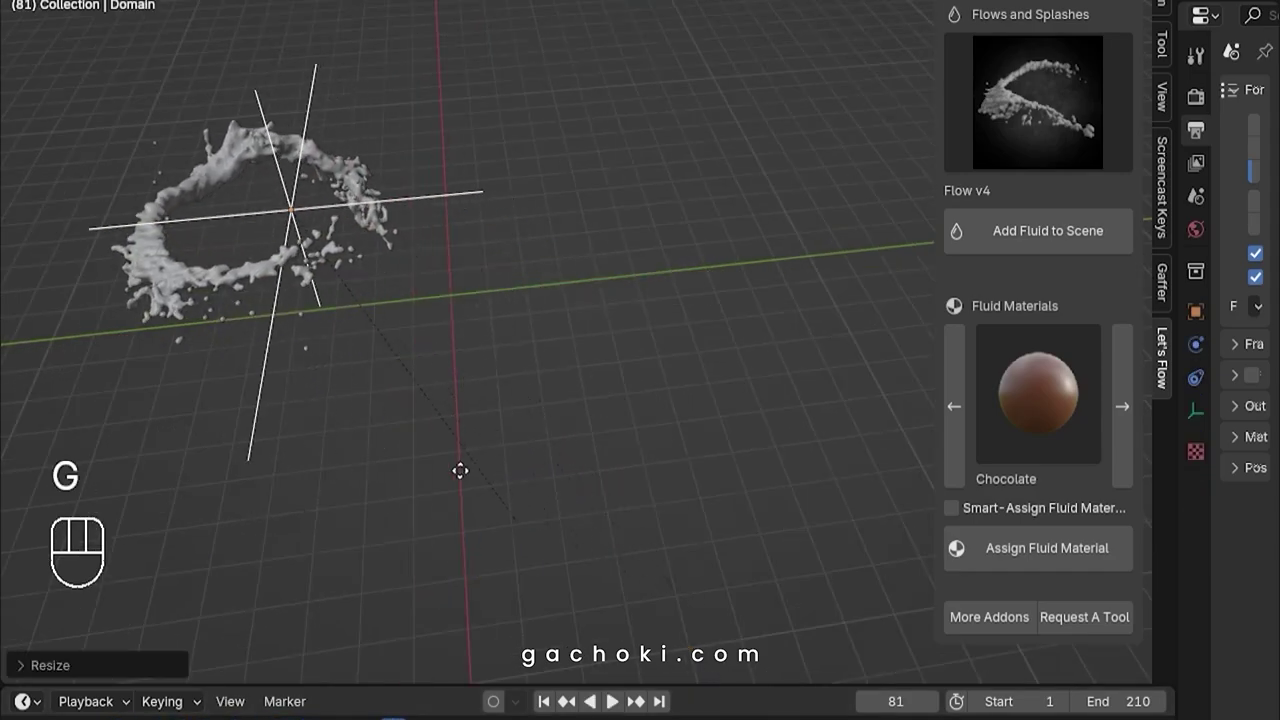
{"action": "left_click", "coordinate": [683, 464]}
{"action": "middle_click_drag", "start_coordinate": [683, 464], "coordinate": [668, 337]}
{"action": "key", "text": "r"}
{"action": "left_click", "coordinate": [585, 415]}
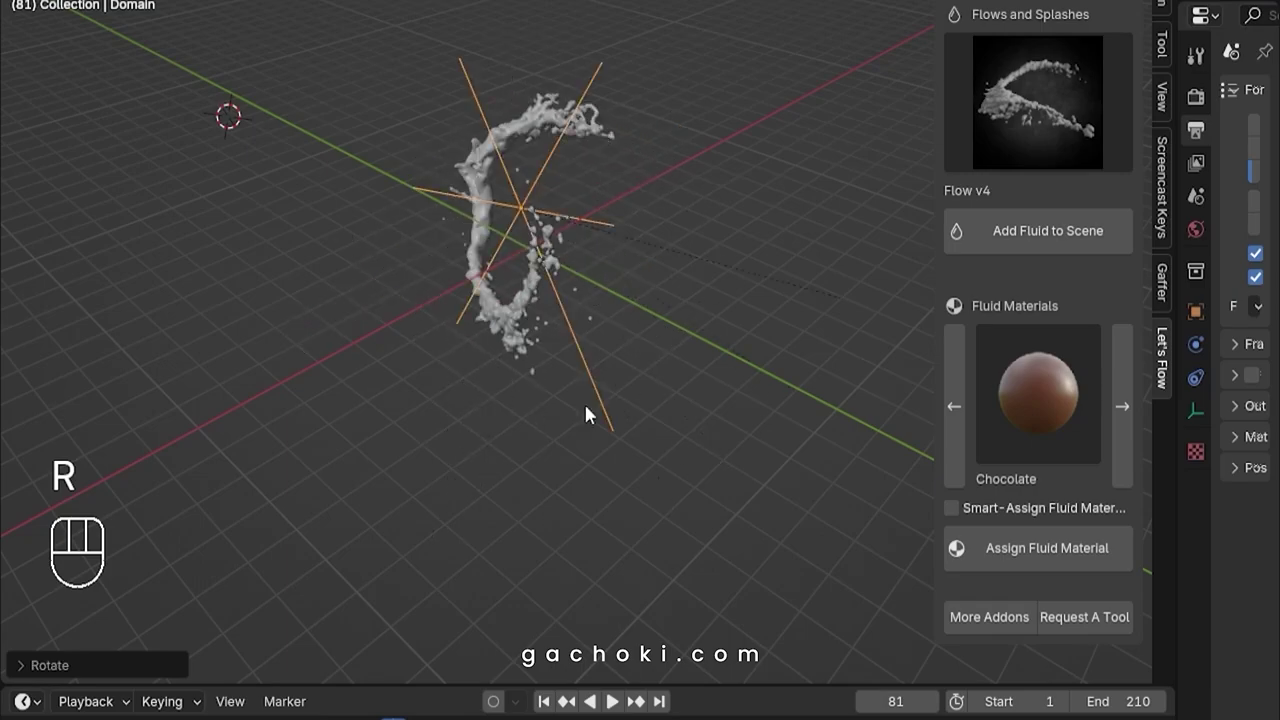
Preview frames 81–123 and offset the splash cache timing by about 9.3 frames
{"action": "left_click", "coordinate": [607, 701]}
{"action": "left_click", "coordinate": [610, 701]}
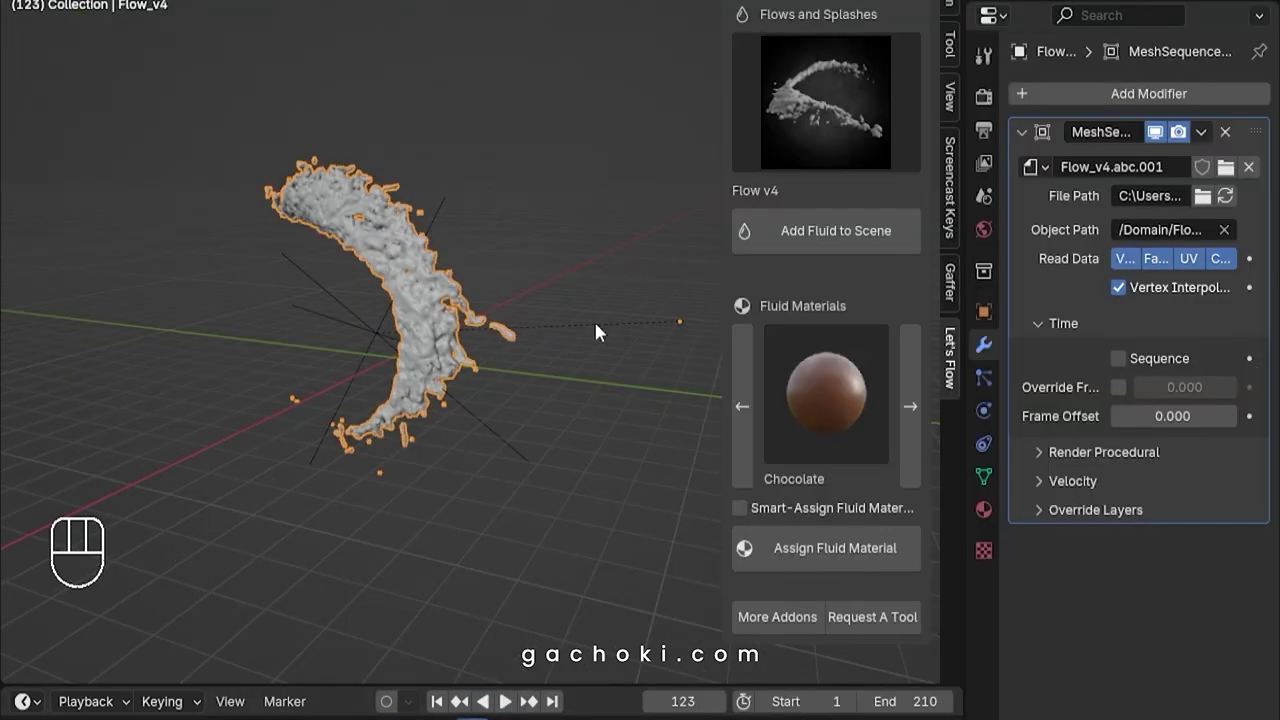
{"action": "mouse_move", "coordinate": [1172, 416]}
{"action": "left_mouse_down"}
{"action": "mouse_move", "coordinate": [1110, 416]}
{"action": "mouse_move", "coordinate": [1195, 416]}
{"action": "left_mouse_up"}
Duplicate all the fluid objects and rotate the copy into place
{"action": "key", "text": "a"}
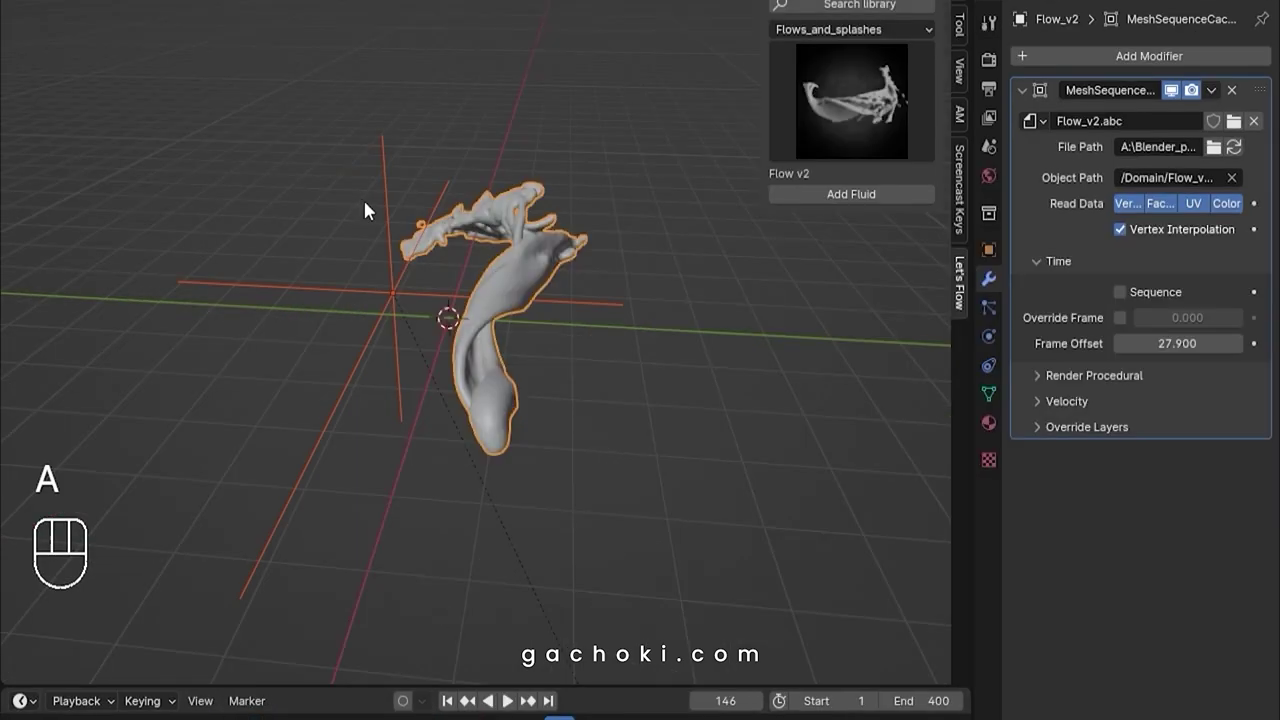
{"action": "key", "text": "shift+d"}
{"action": "left_click", "coordinate": [608, 440]}
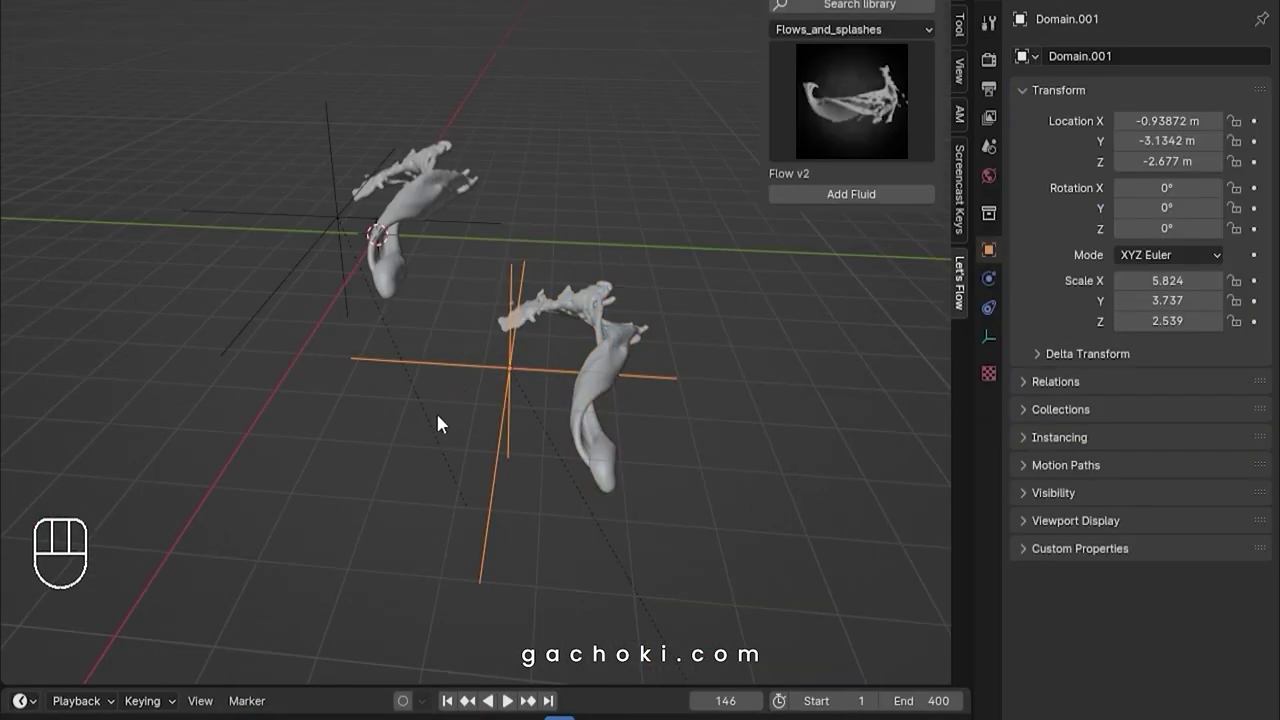
{"action": "key", "text": "r"}
{"action": "left_click", "coordinate": [549, 491]}
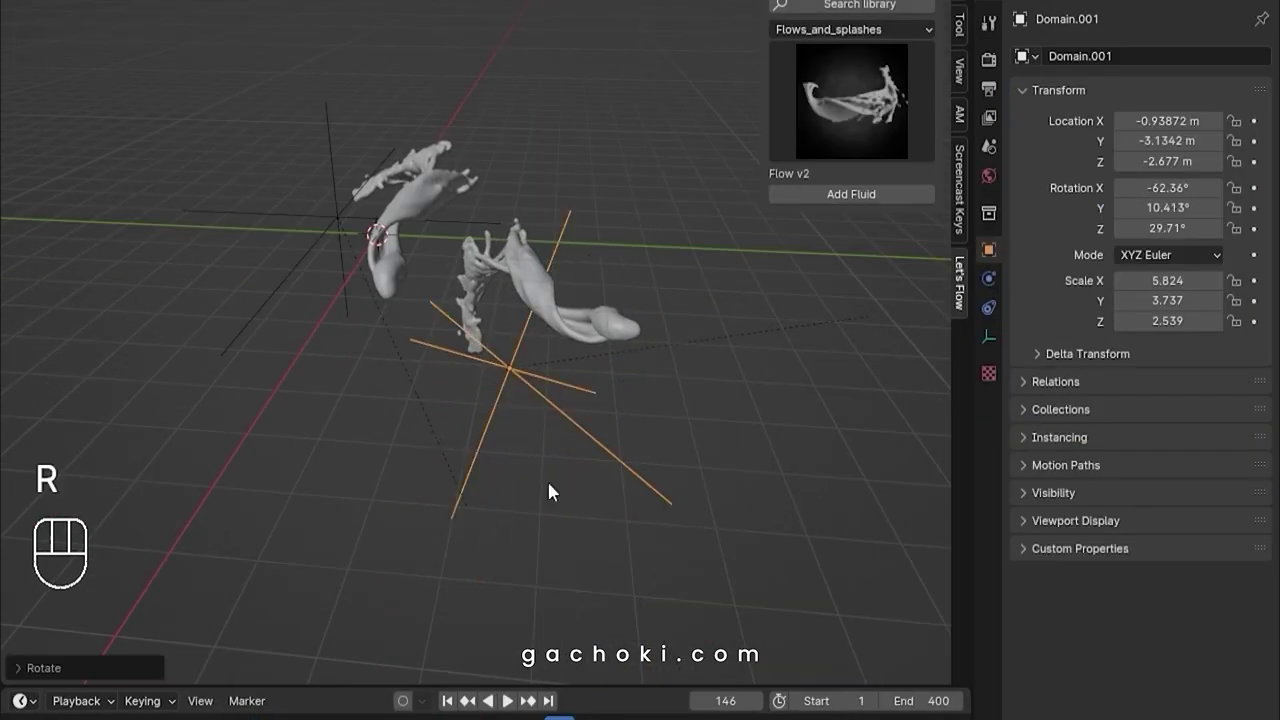
{"action": "left_click", "coordinate": [507, 701]}
Reposition the duplicate from the top view and replay the animation from the first frame
{"action": "left_click", "coordinate": [507, 701]}
{"action": "key", "text": "KP_7"}
{"action": "key", "text": "g"}
{"action": "left_click", "coordinate": [518, 640]}
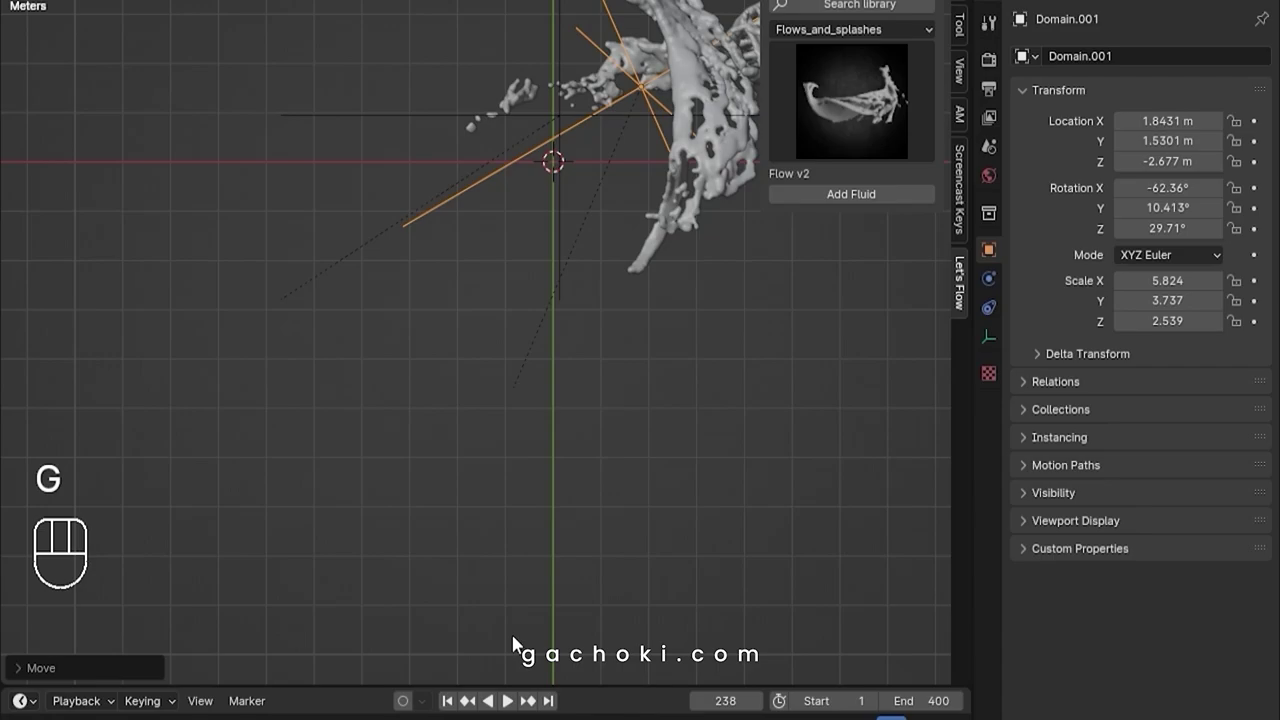
{"action": "middle_click_drag", "start_coordinate": [518, 640], "coordinate": [621, 282]}
{"action": "key", "text": "shift+Left"}
{"action": "left_click", "coordinate": [507, 701]}
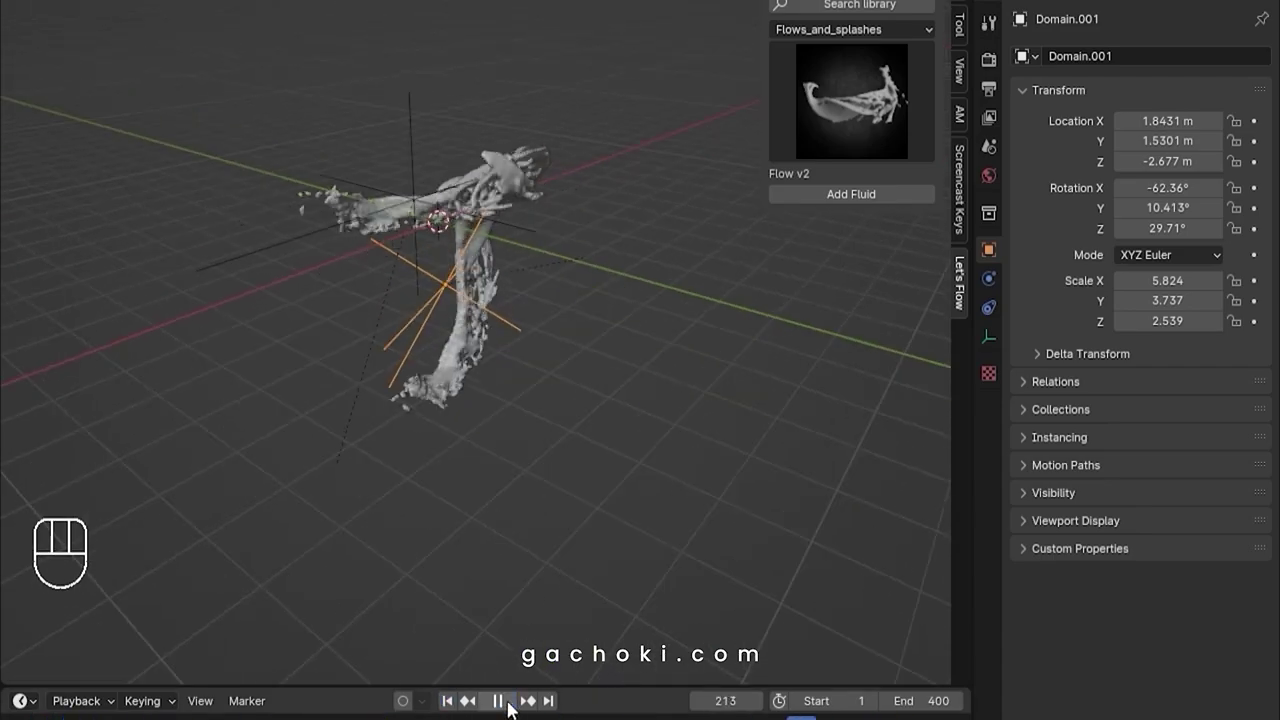
{"action": "key", "text": "space"}
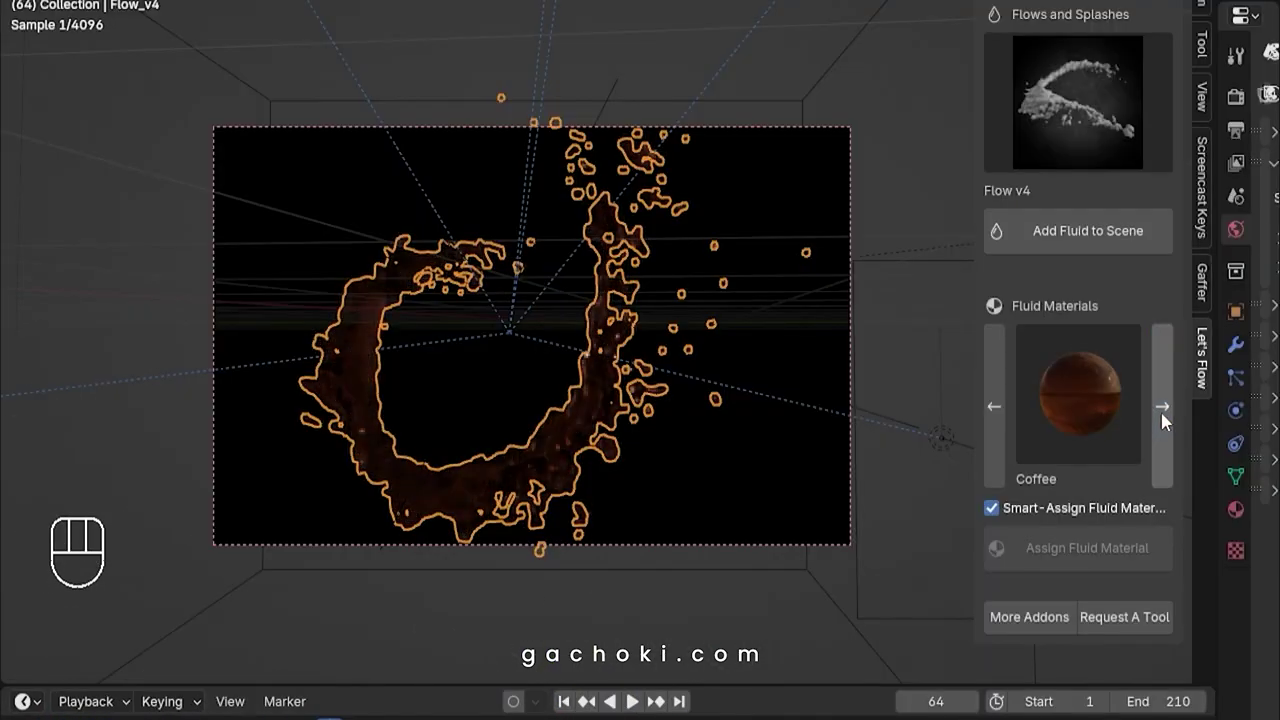
Cycle through three Let's Flow fluid material presets, including Honey and Paint
{"action": "scroll", "coordinate": [1135, 422], "scroll_direction": "down", "scroll_amount": 3, "text": "ctrl"}
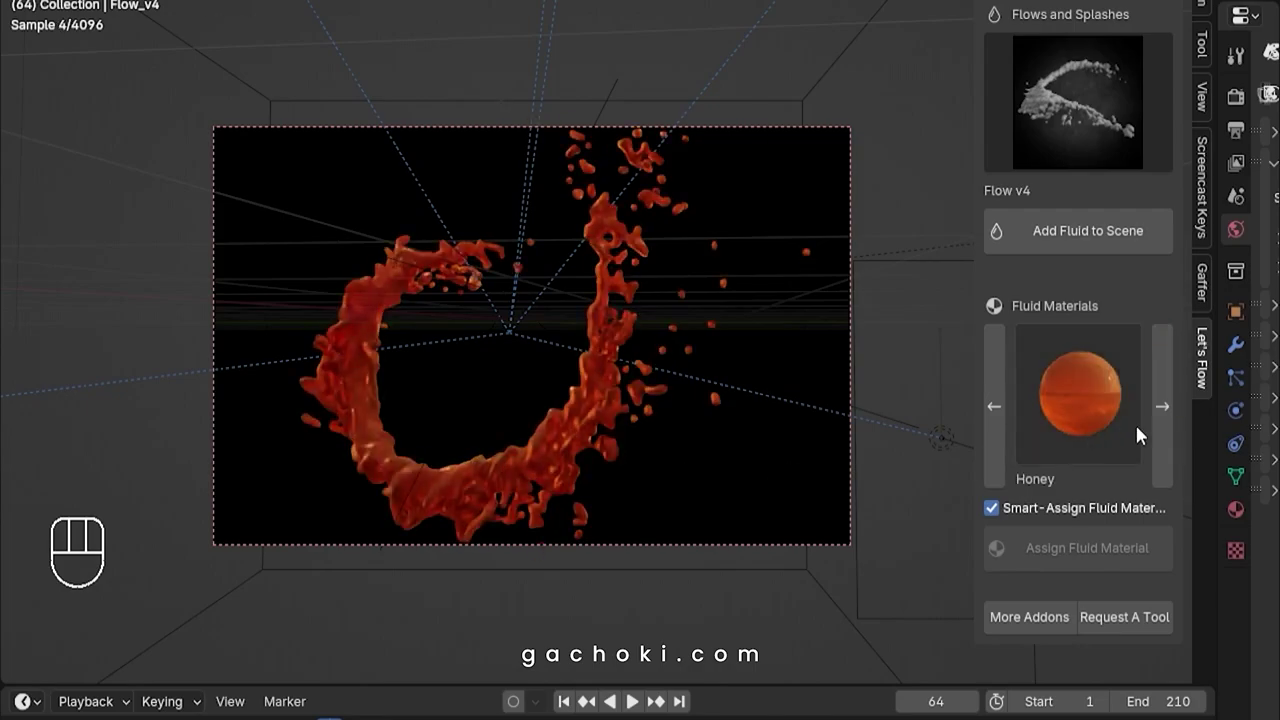
{"action": "left_click", "coordinate": [1162, 406]}
{"action": "left_click", "coordinate": [1162, 406]}
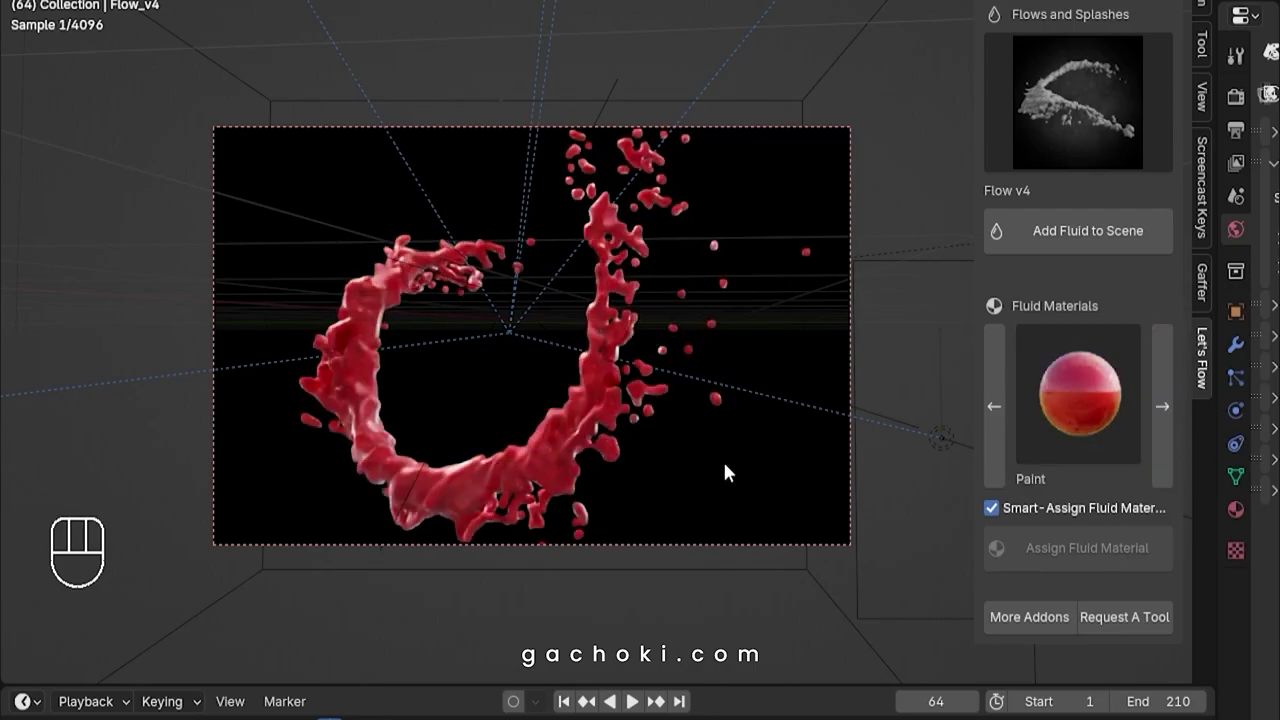
{"action": "left_click", "coordinate": [1162, 406]}
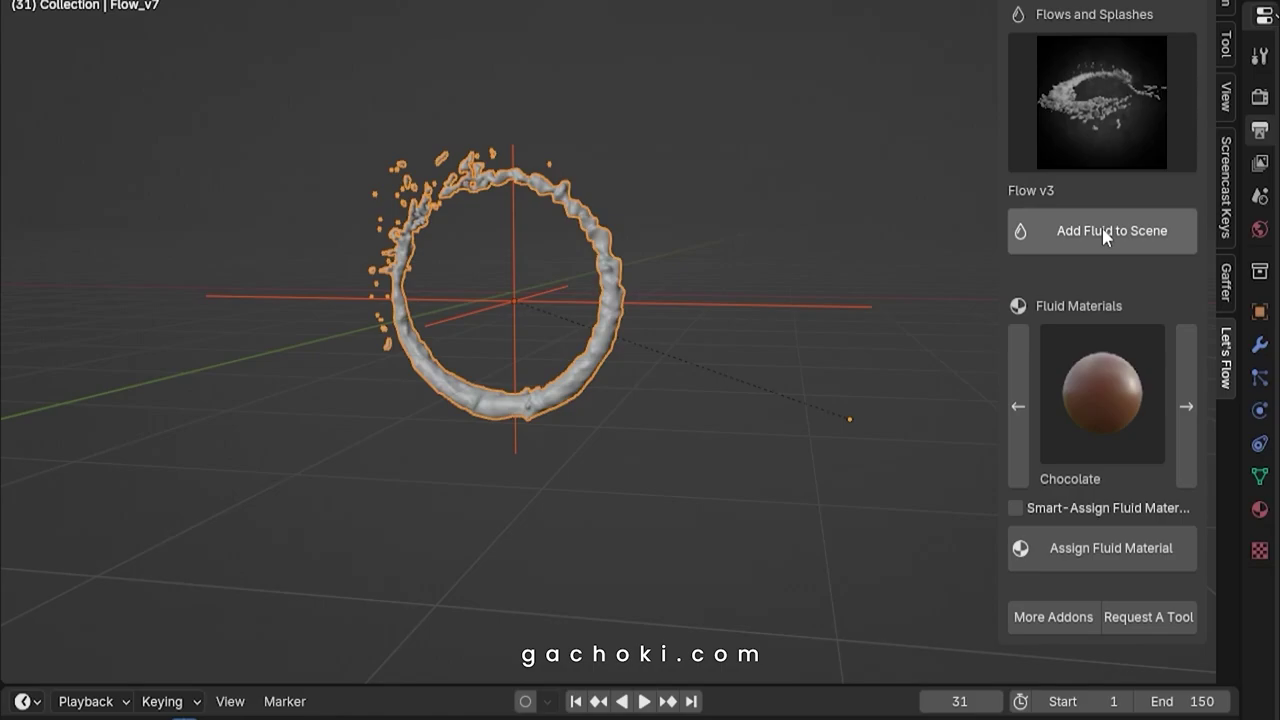
Add the Flow v3 splash, play it, and select the Domain.001 container
{"action": "left_click", "coordinate": [1106, 231]}
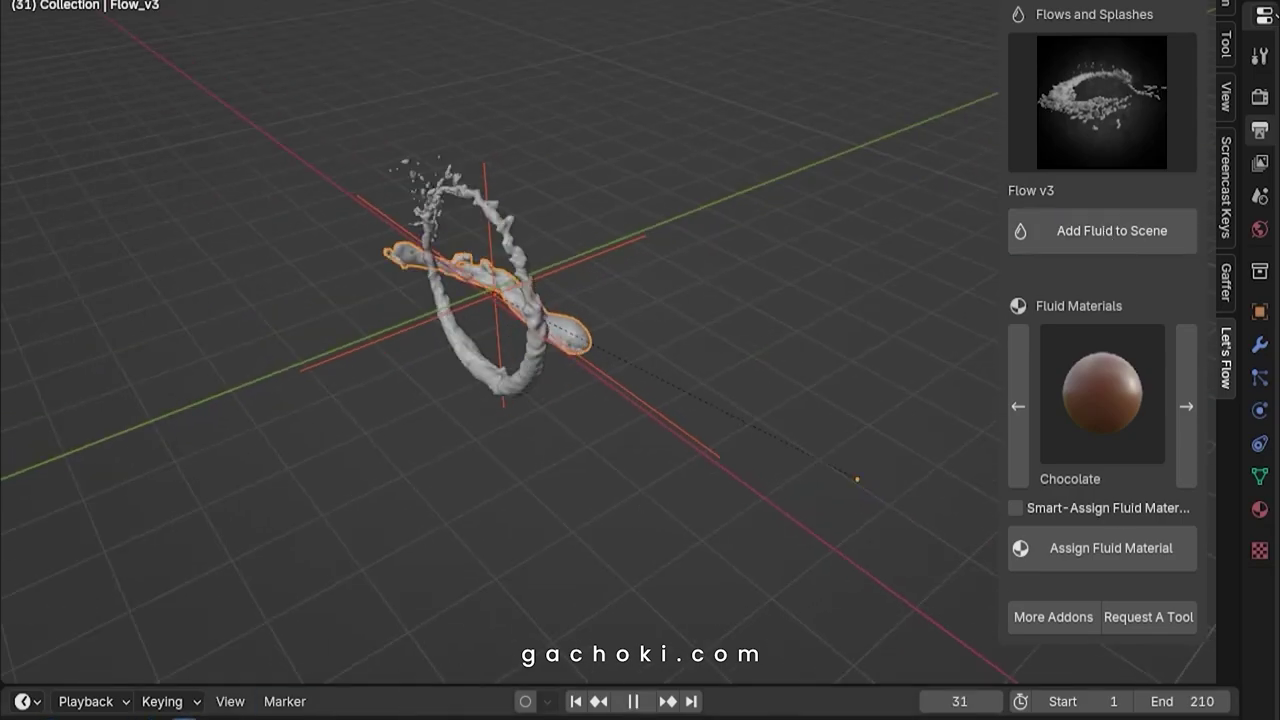
{"action": "left_click", "coordinate": [475, 438], "text": "shift"}
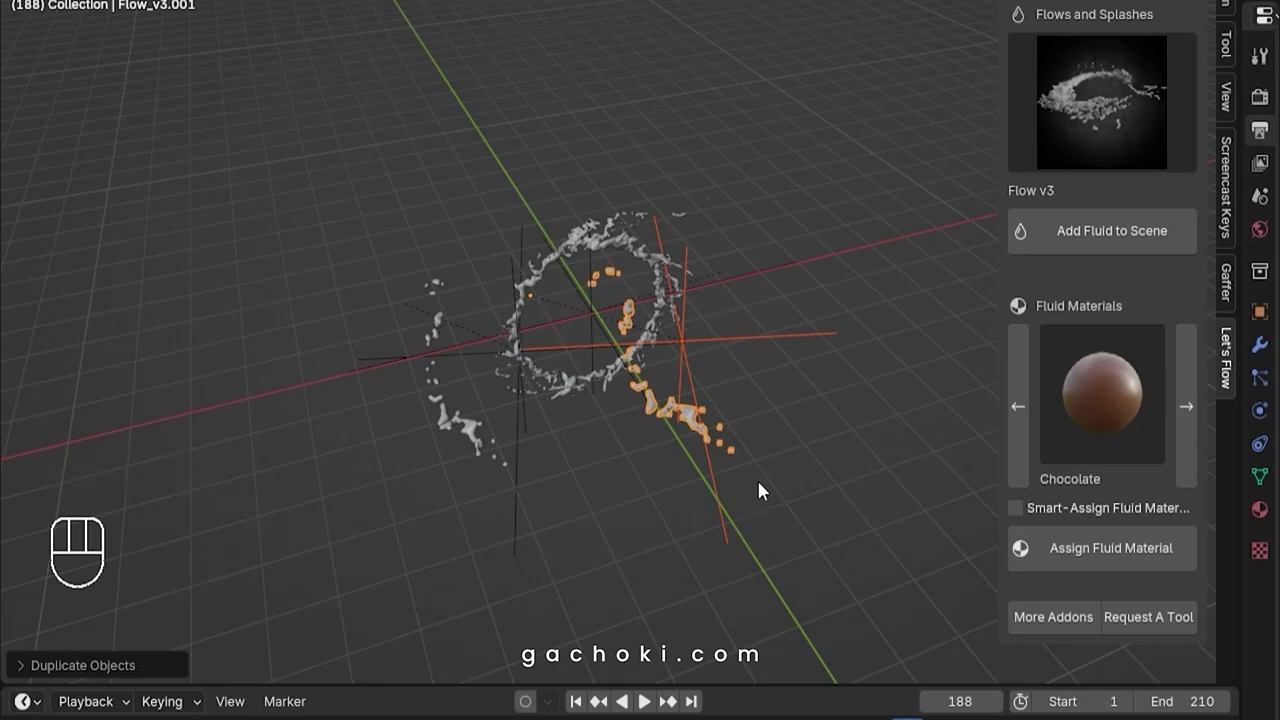
{"action": "left_click", "coordinate": [644, 701]}
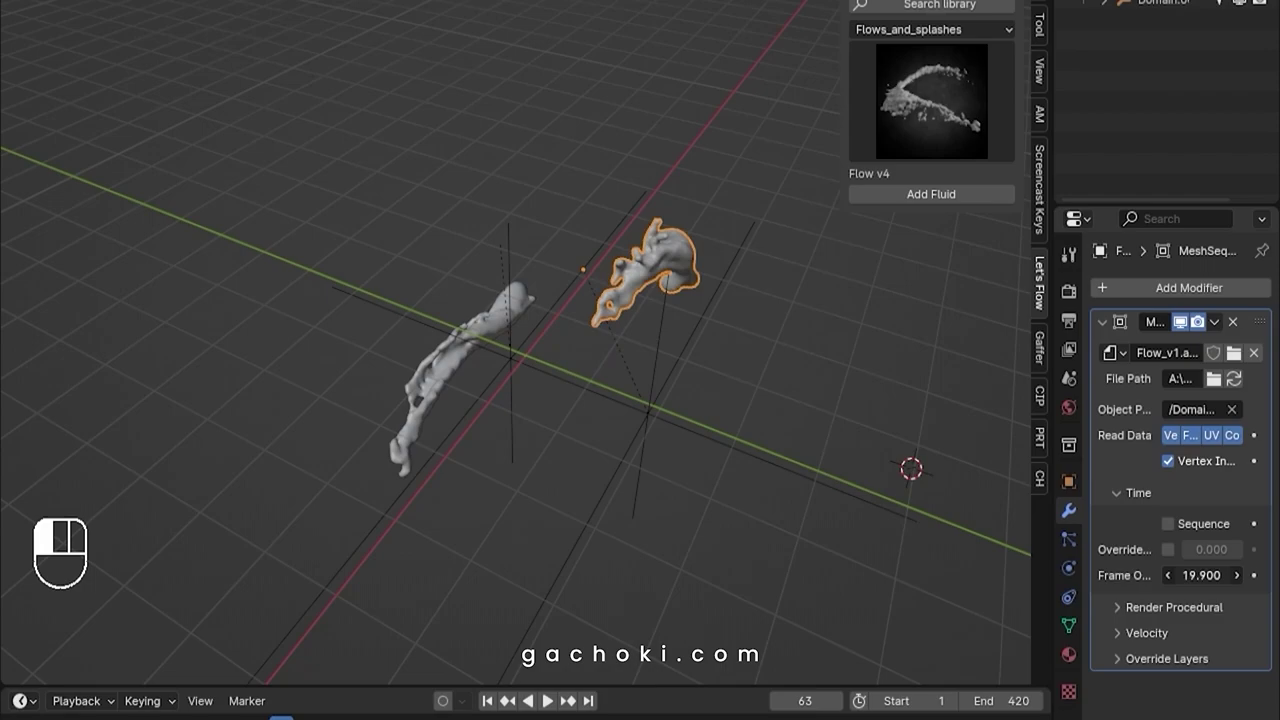
{"action": "left_click", "coordinate": [333, 437]}
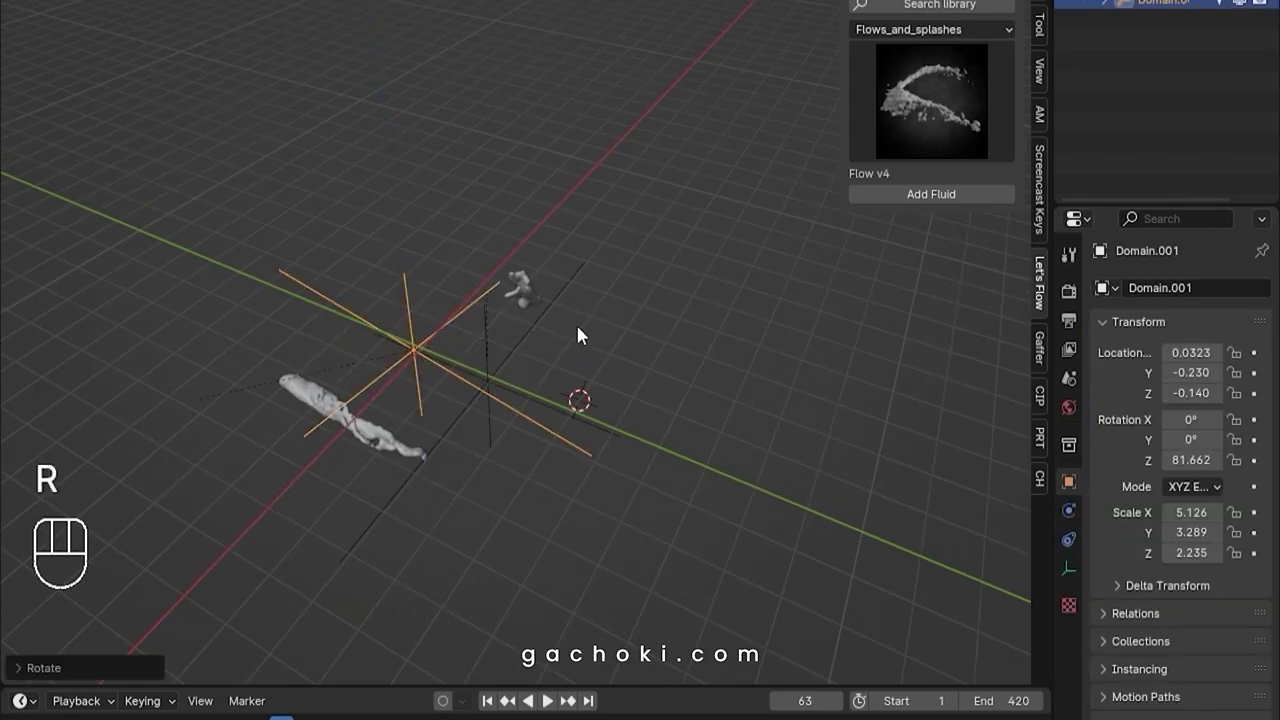